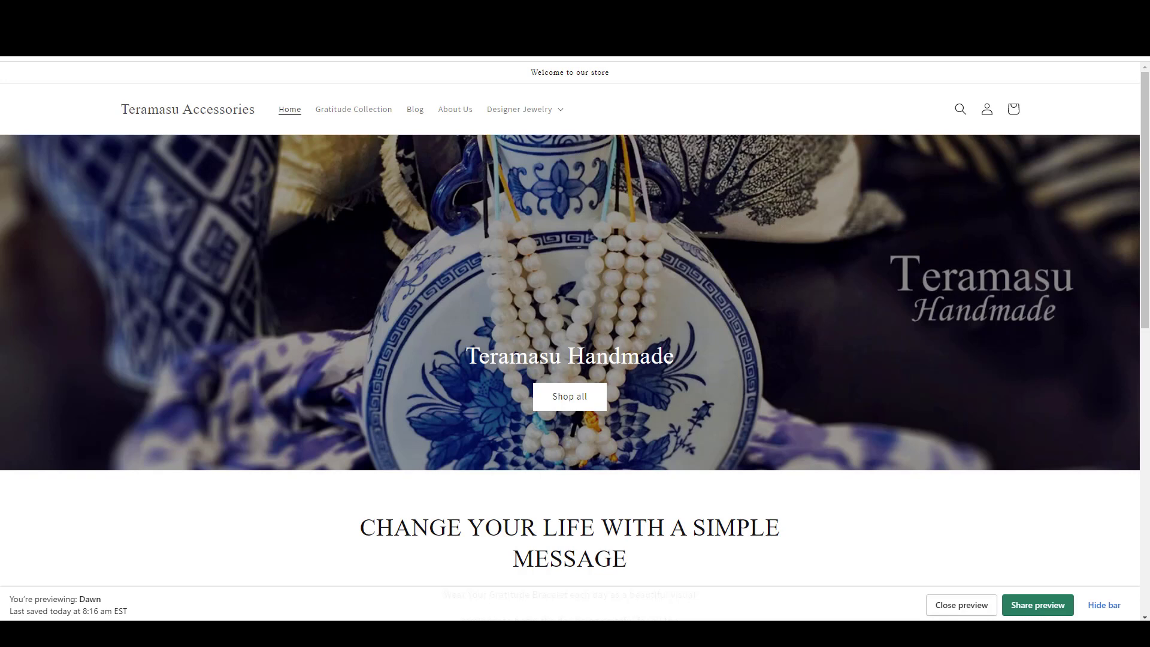
Step: Open the Designer Jewelry page through the Designer Jewelry menu's Shop by Collection link
click(533, 115)
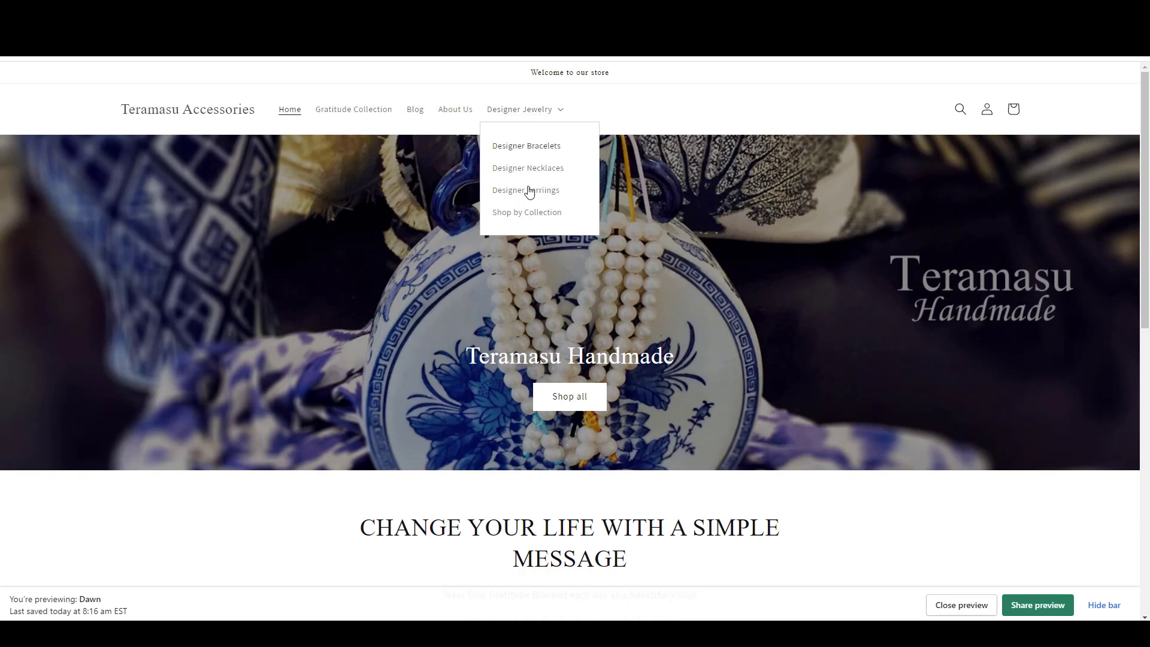
click(520, 216)
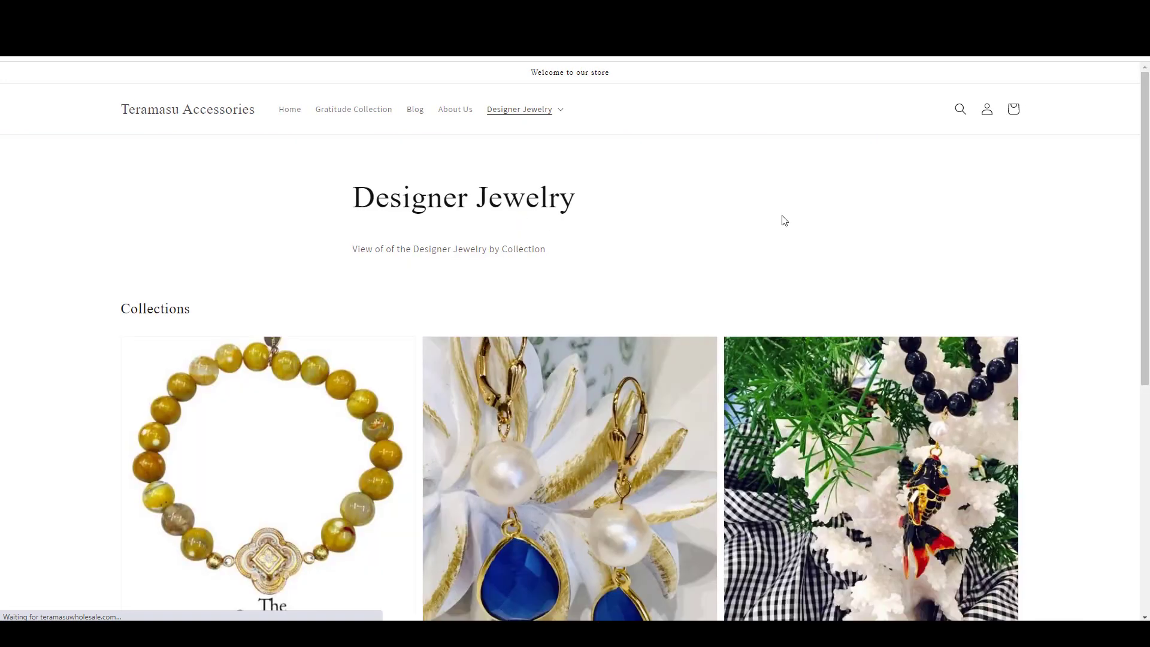
Step: Open and browse the Designer Bracelets collection from the Designer Jewelry page
scroll(950, 227, down, 2)
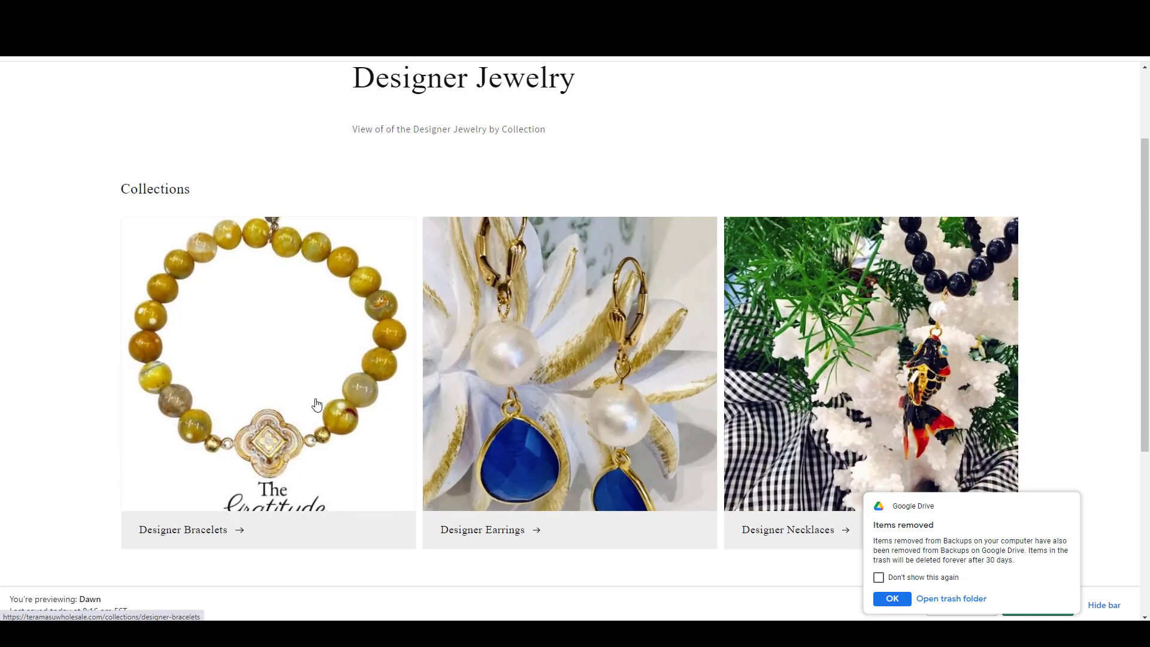
click(317, 405)
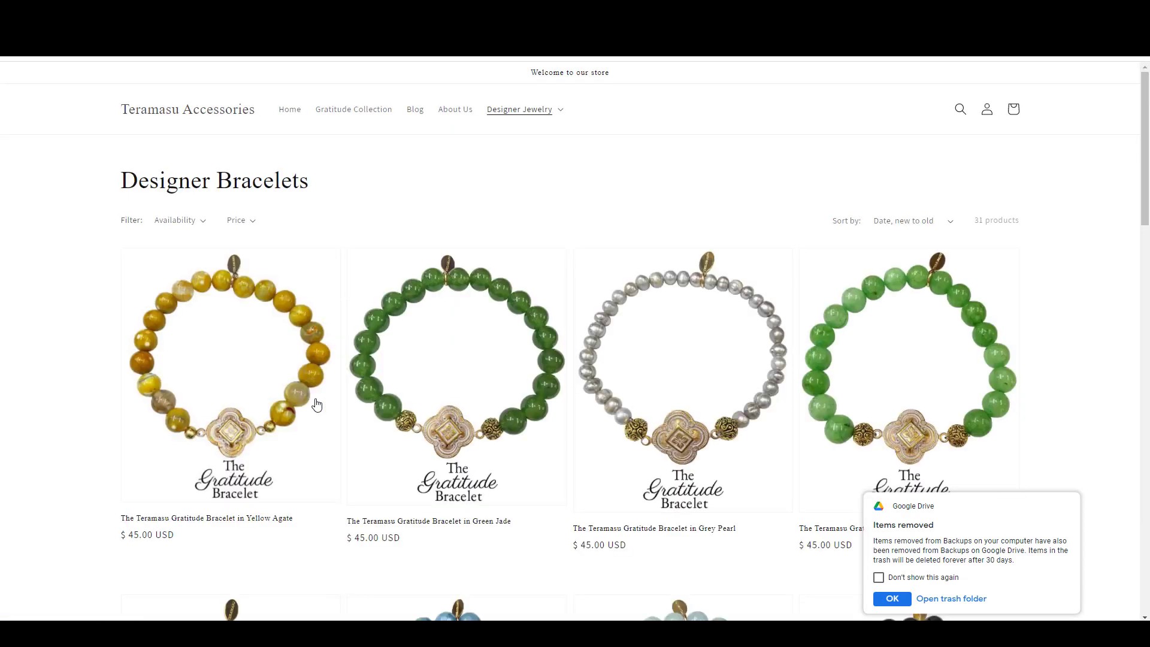
scroll(316, 405, down, 4)
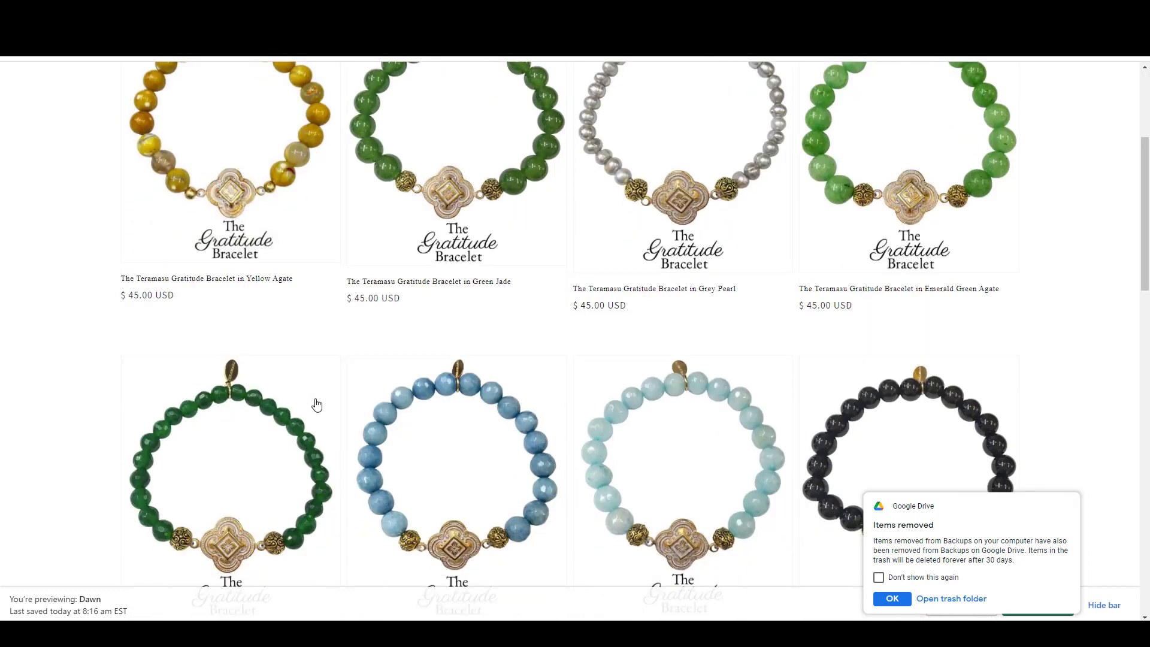
scroll(317, 406, up, 4)
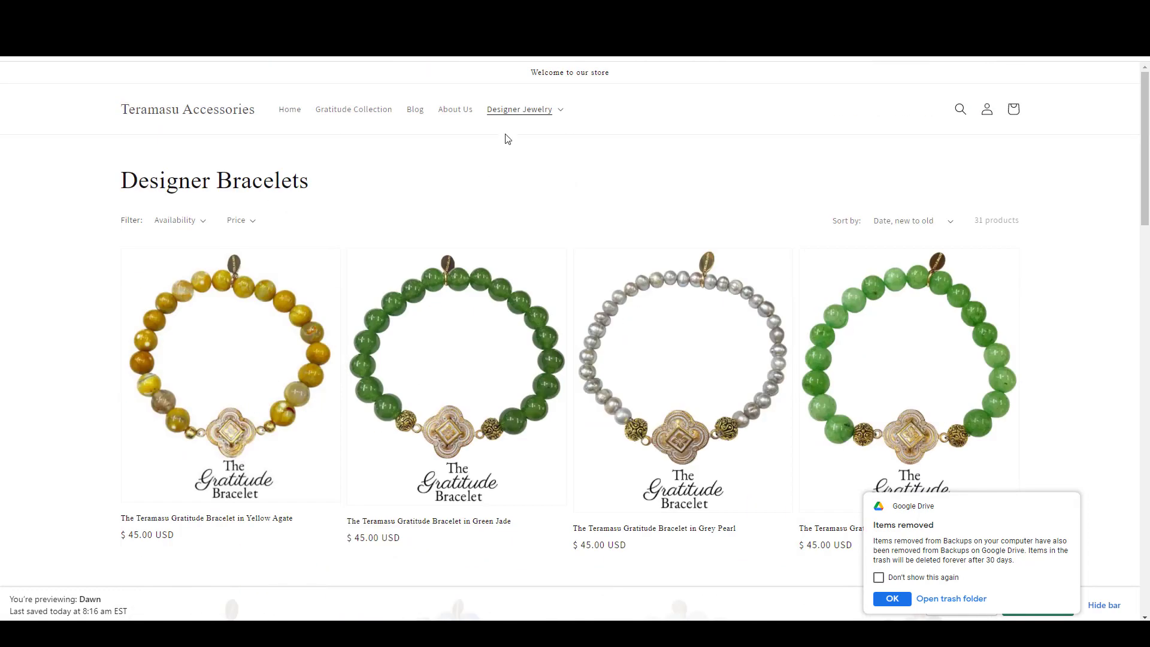
click(521, 112)
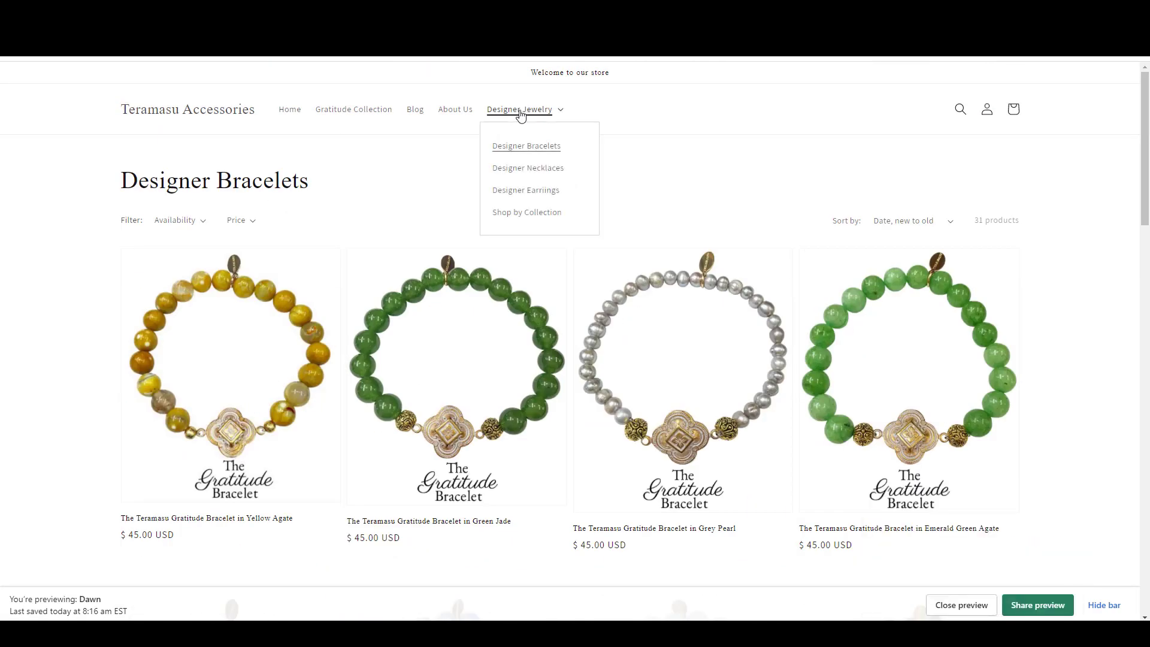
click(523, 148)
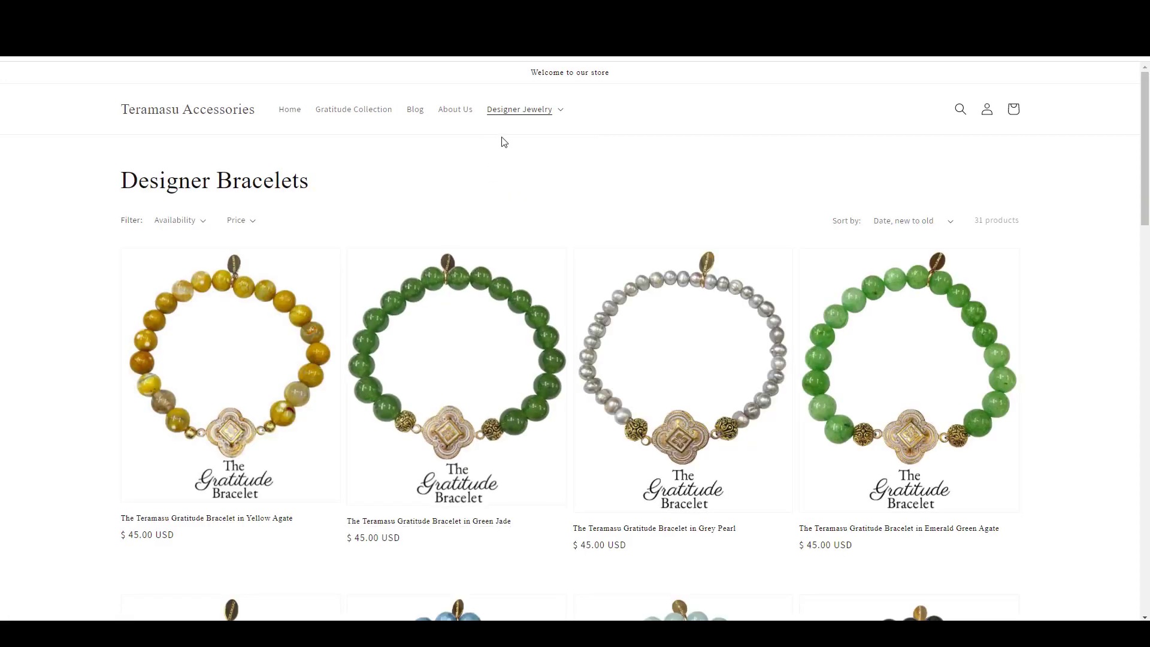
Step: Check the 45-product Designer Necklaces collection, then return to the Designer Jewelry page
click(516, 113)
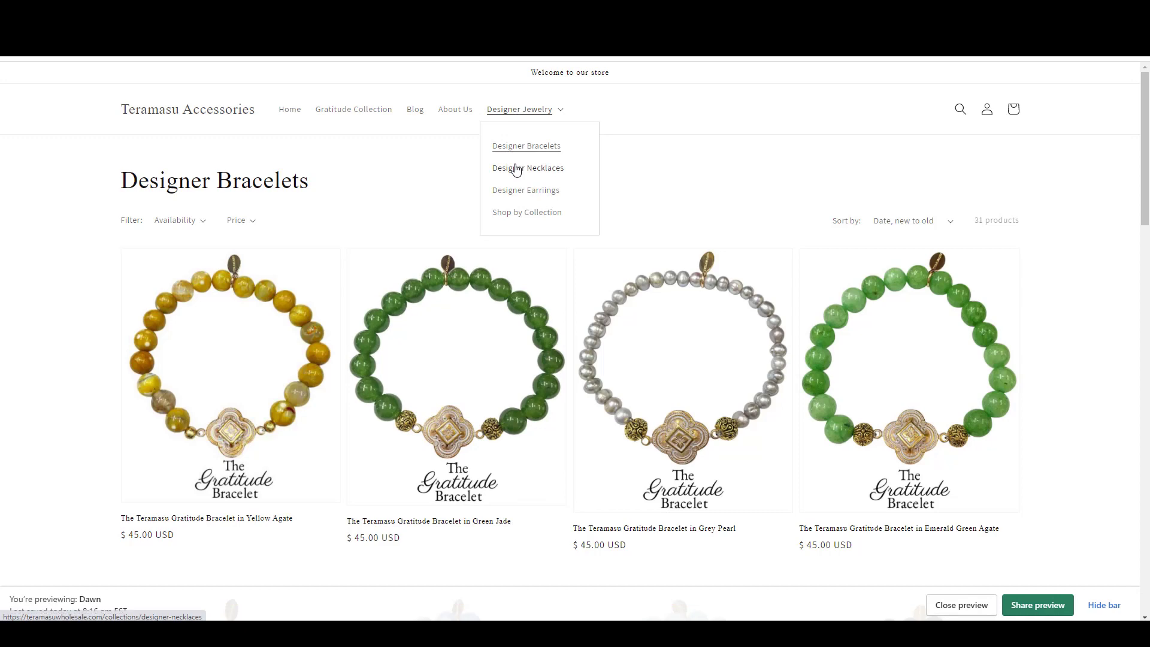
click(516, 169)
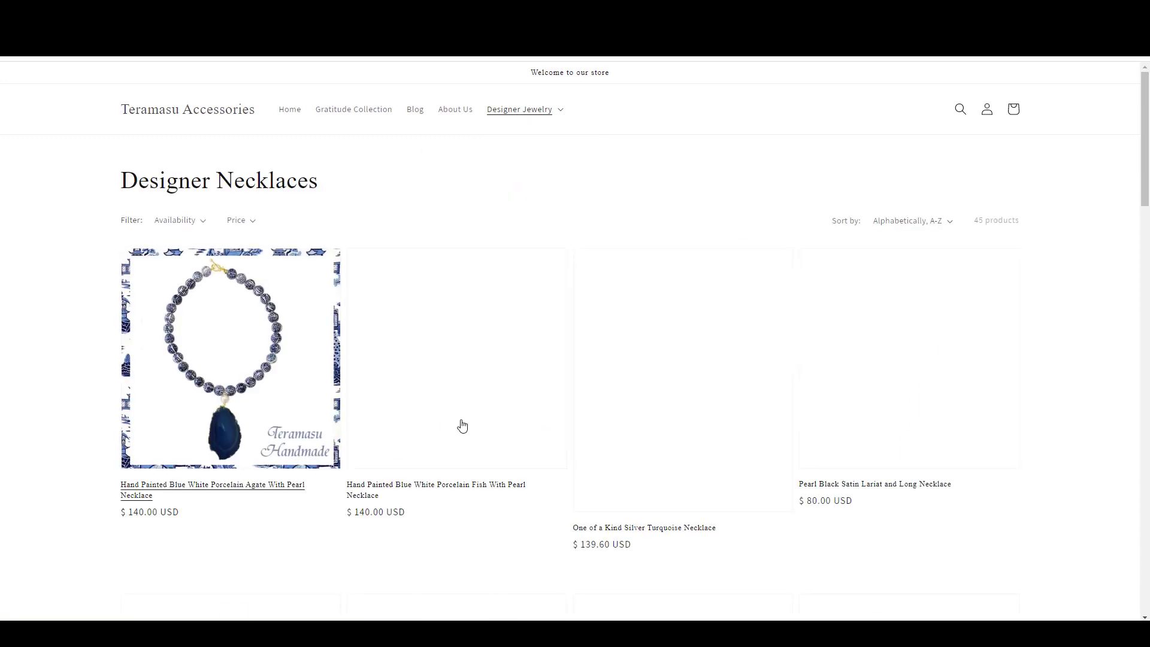
click(506, 115)
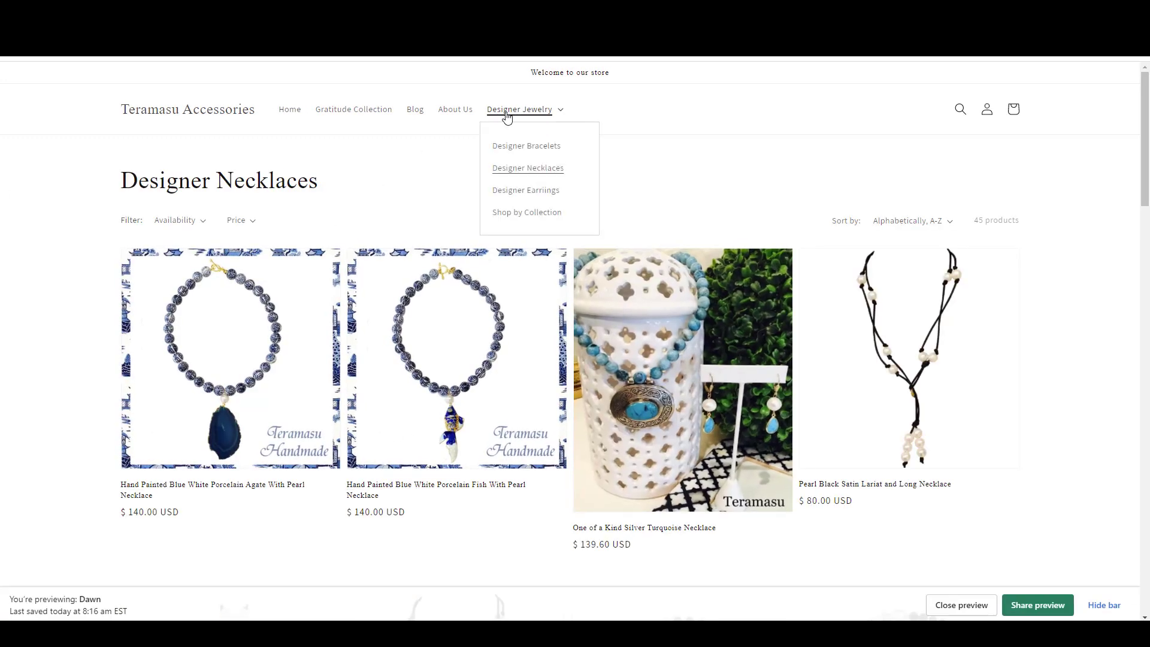
click(515, 213)
scroll(570, 210, down, 2)
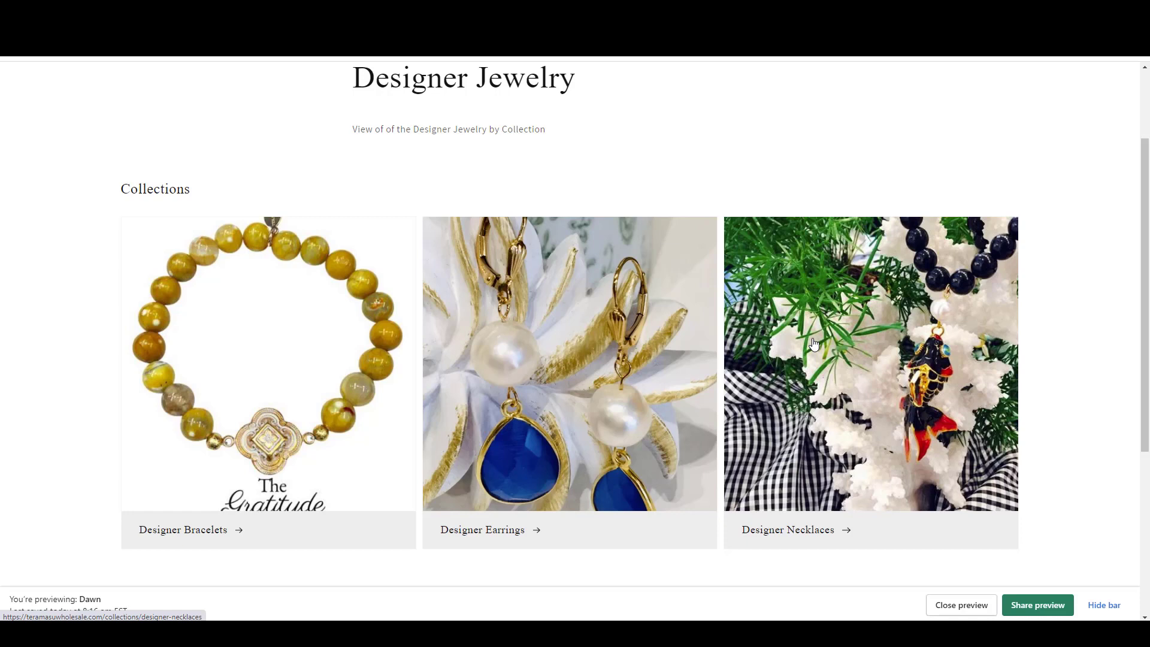
scroll(814, 343, up, 2)
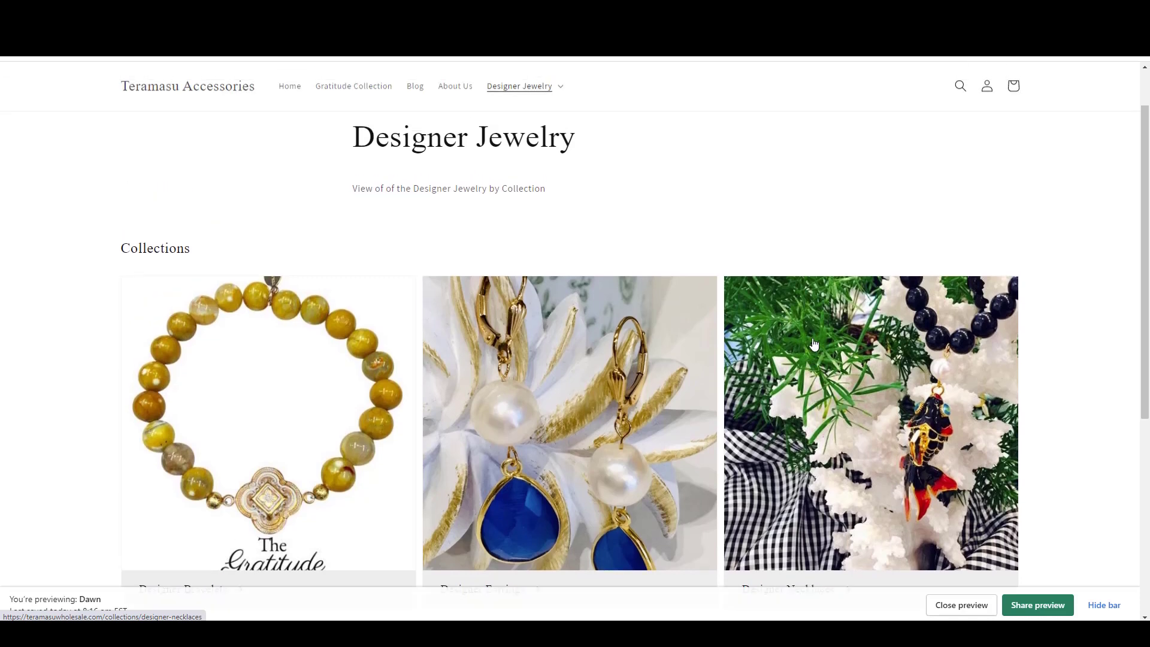
scroll(813, 344, up, 1)
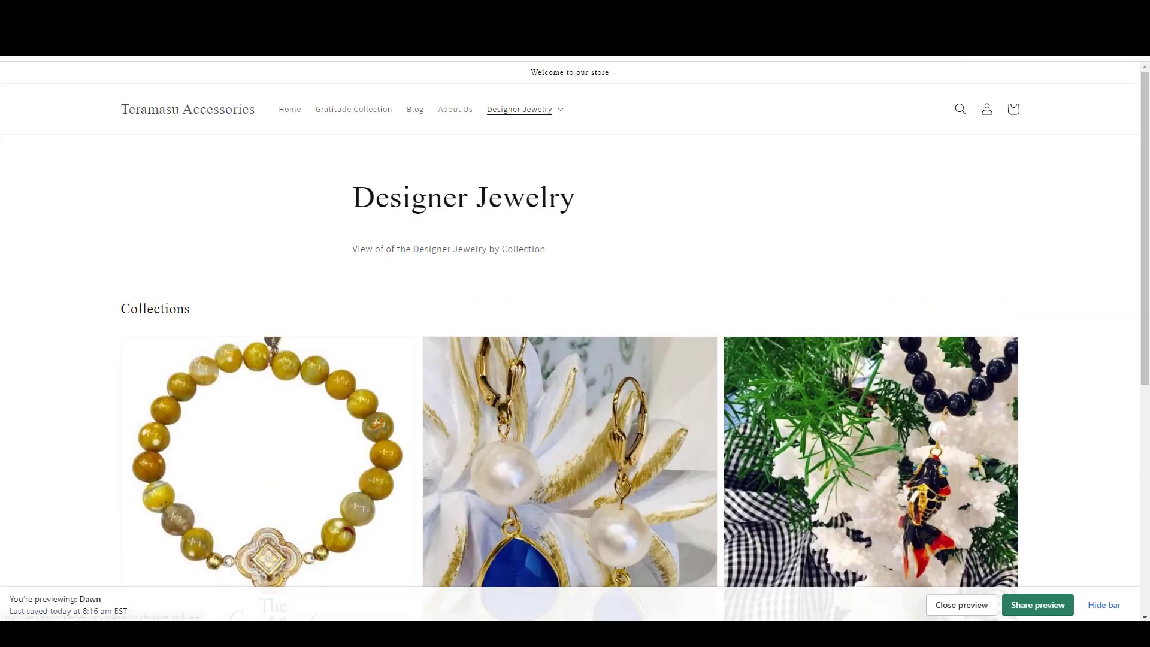
Step: Close the store preview and browse the theme store's free themes from the Theme library
key(ctrl+w)
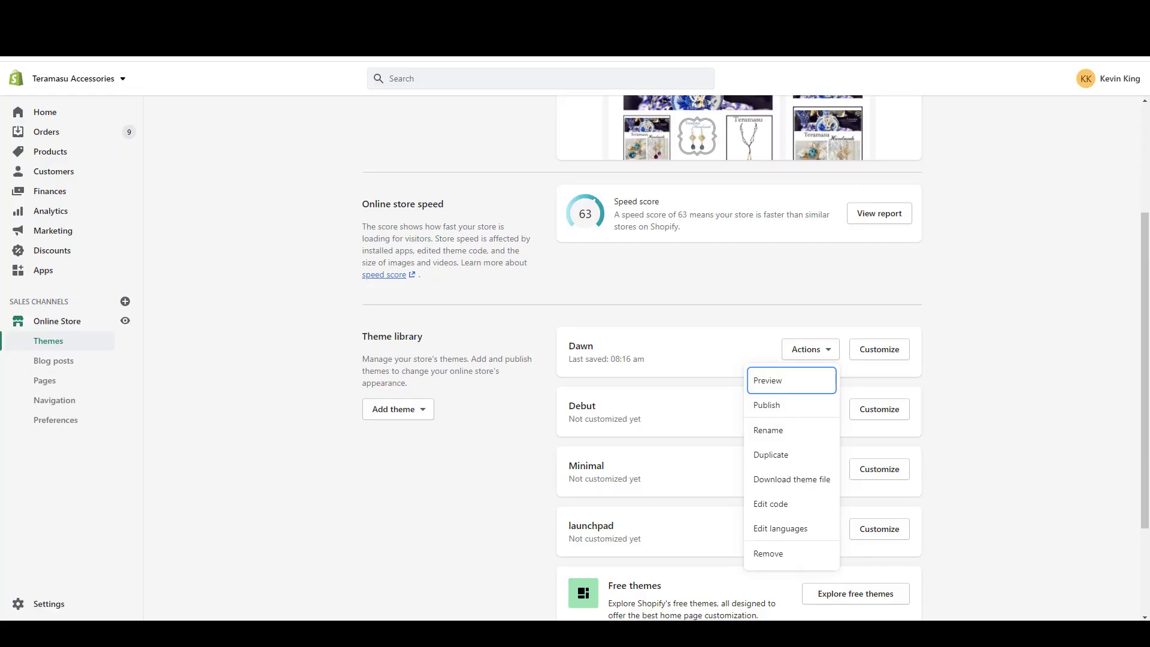
click(251, 281)
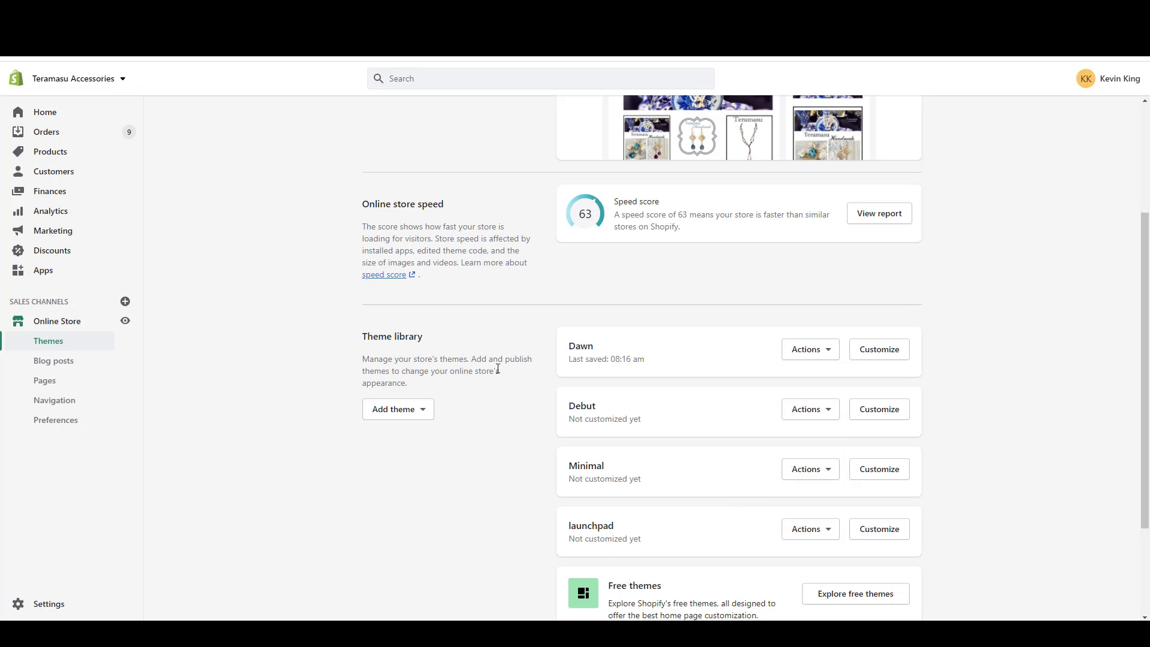
double_click(572, 345)
scroll(637, 353, down, 3)
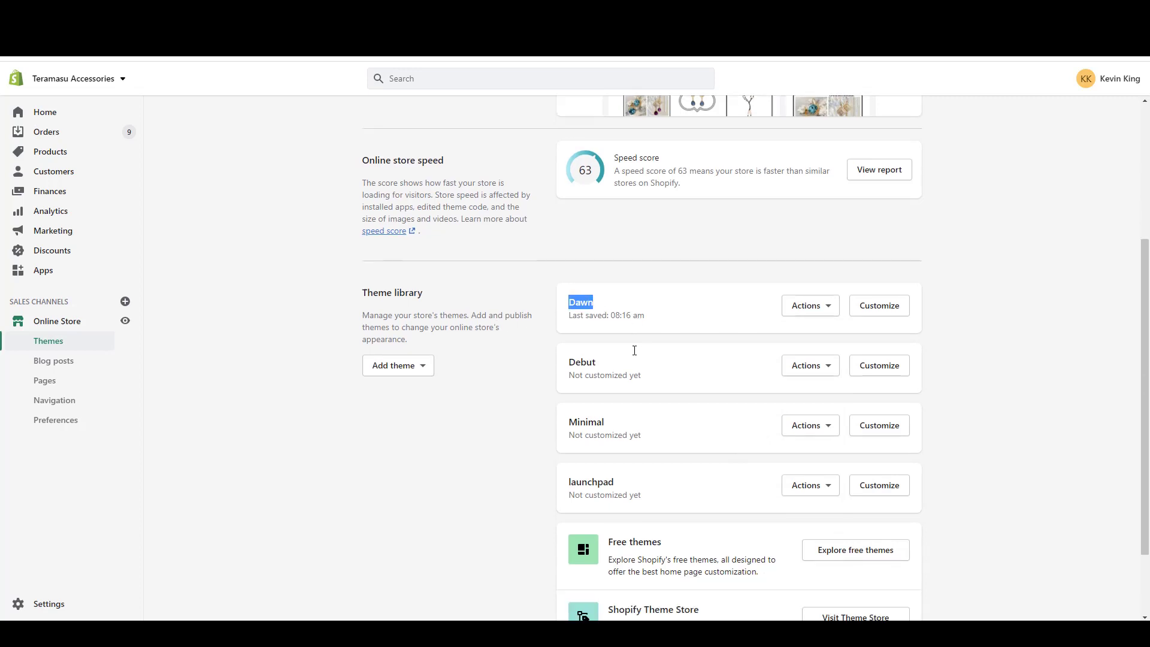
click(858, 461)
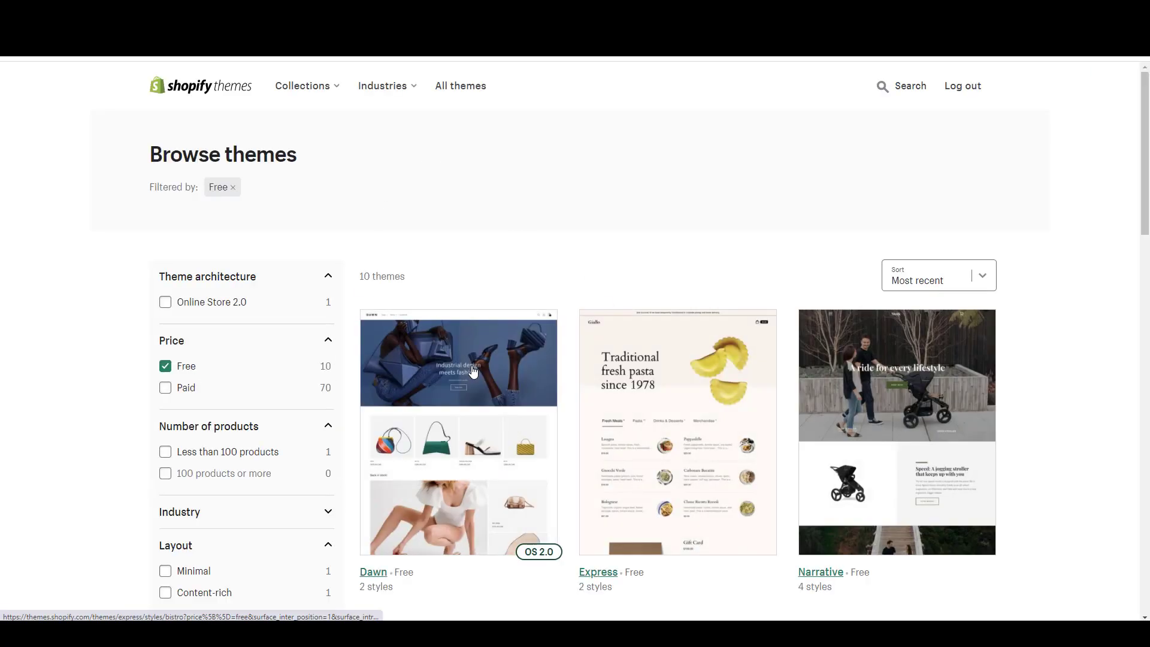
Step: Scroll through the 10 free themes, including Dawn's 2 styles and Narrative's 4 styles
scroll(473, 372, down, 2)
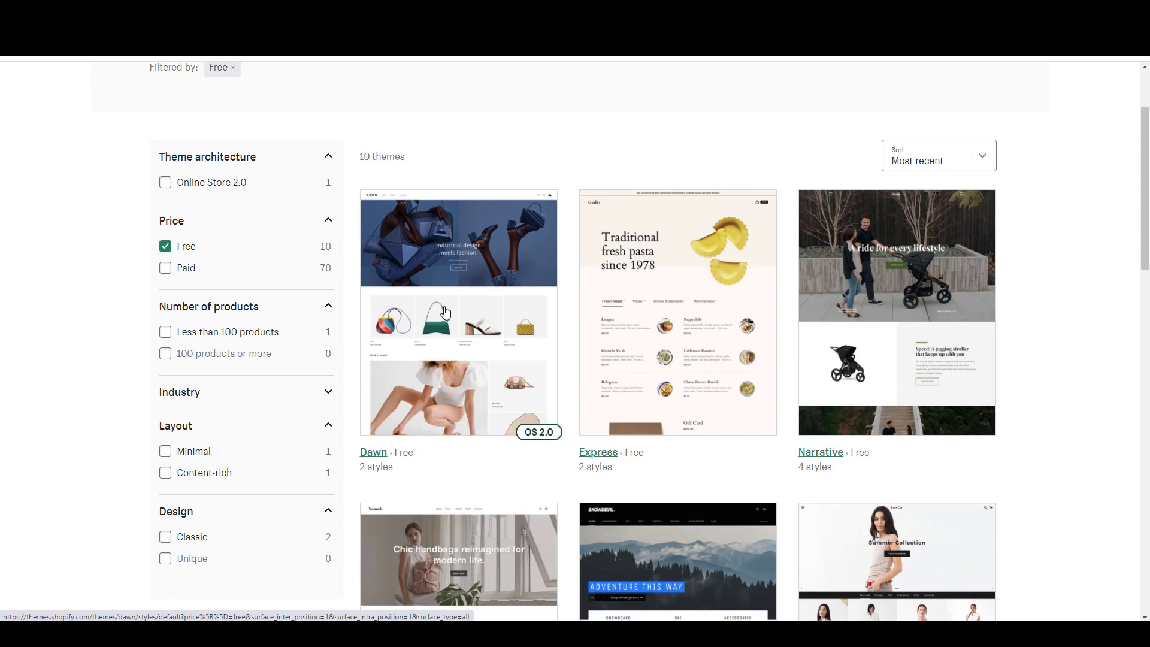
scroll(444, 311, up, 1)
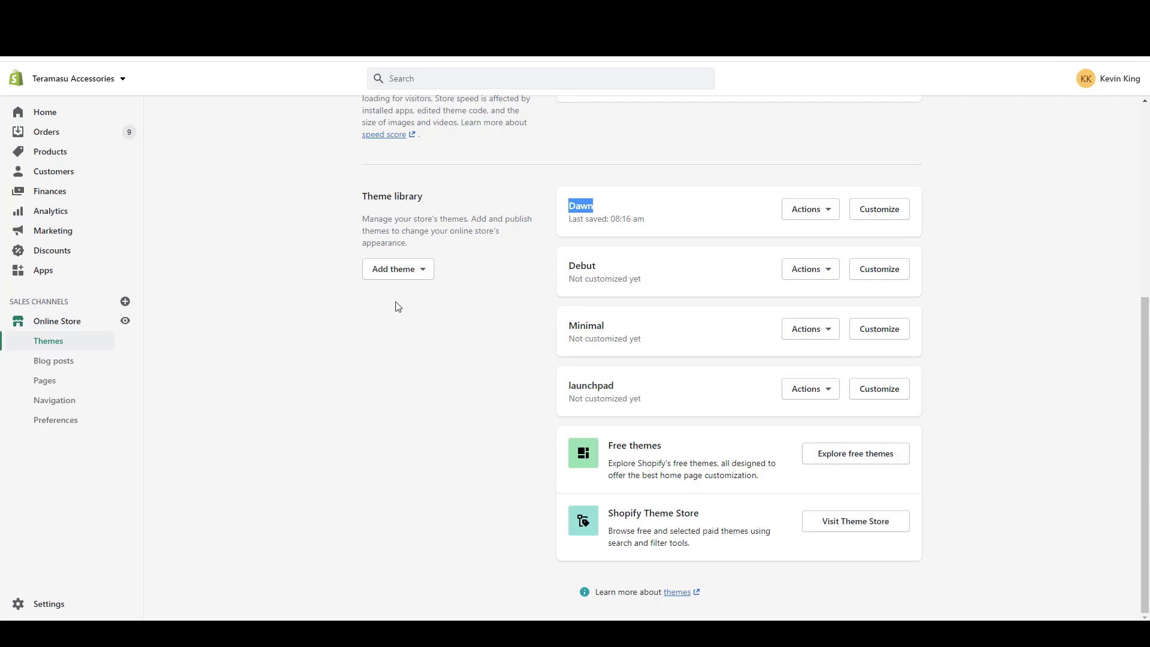
Step: Go to Online Store > Pages to list the store's 6 pages
scroll(591, 260, up, 1)
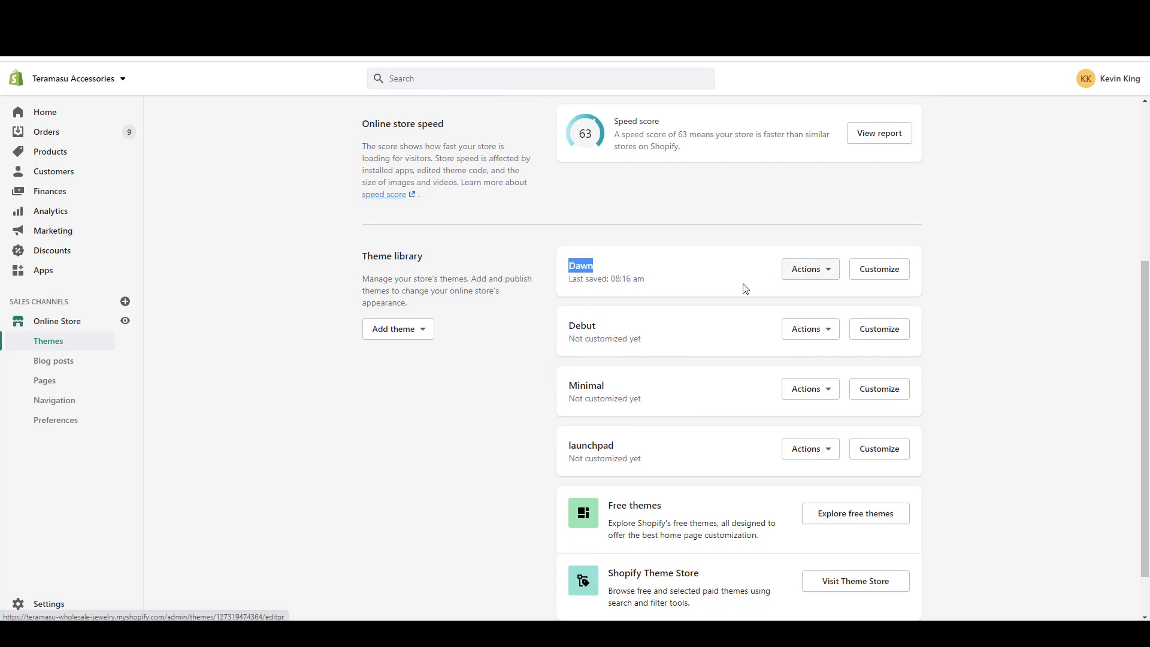
scroll(713, 290, up, 4)
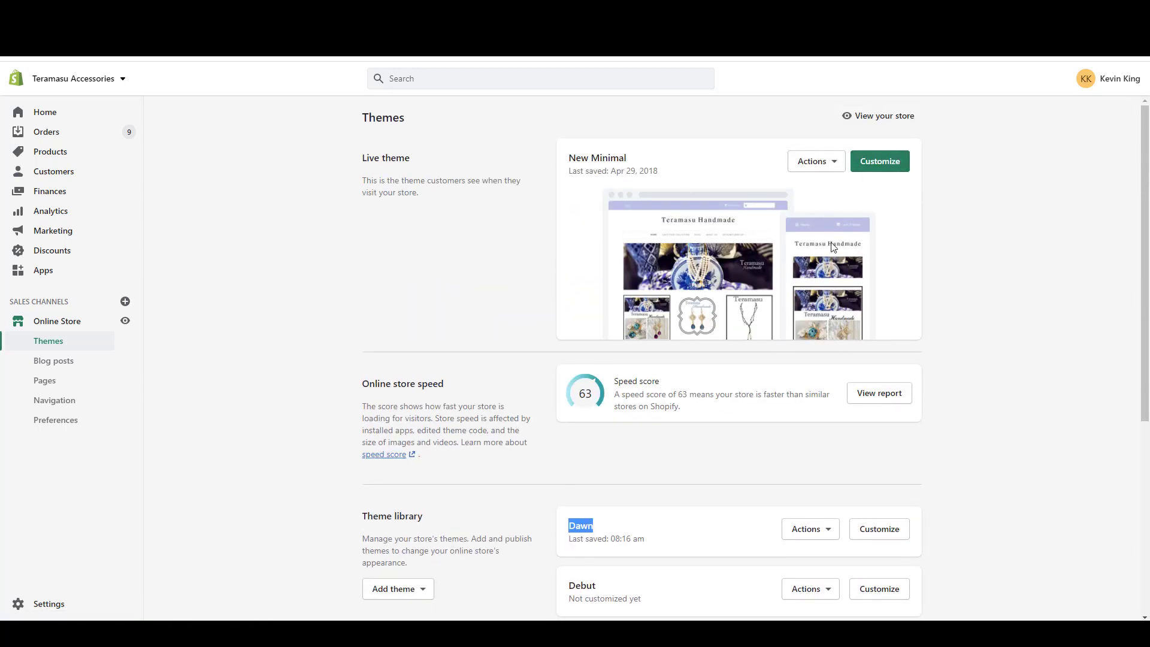
scroll(738, 257, down, 5)
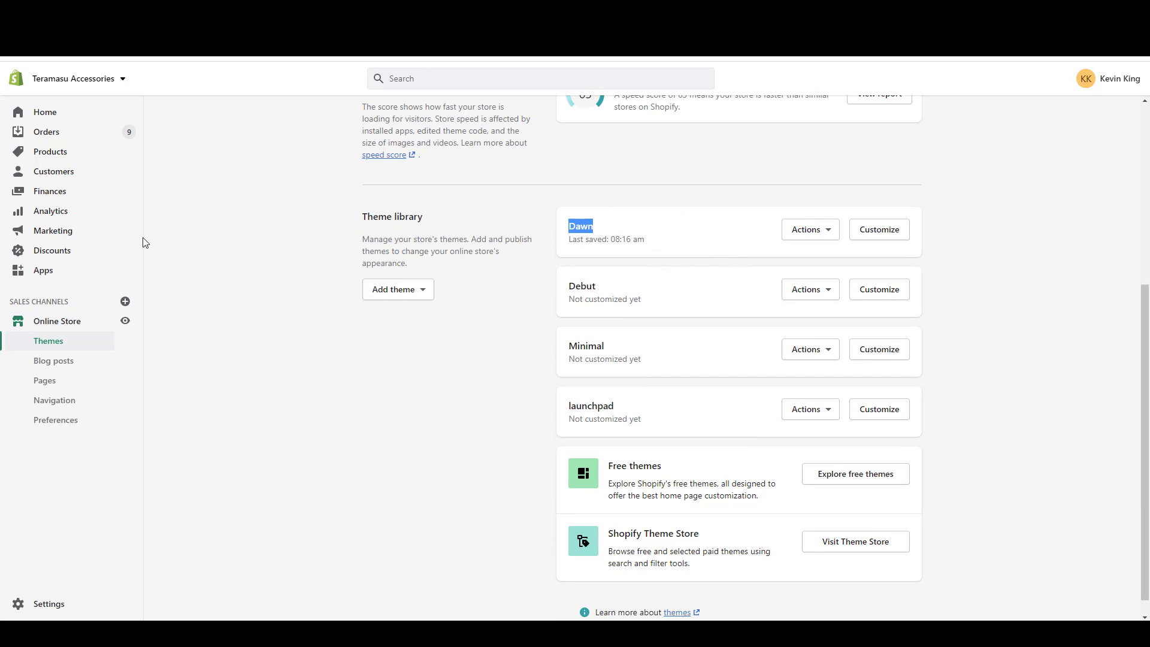
click(48, 388)
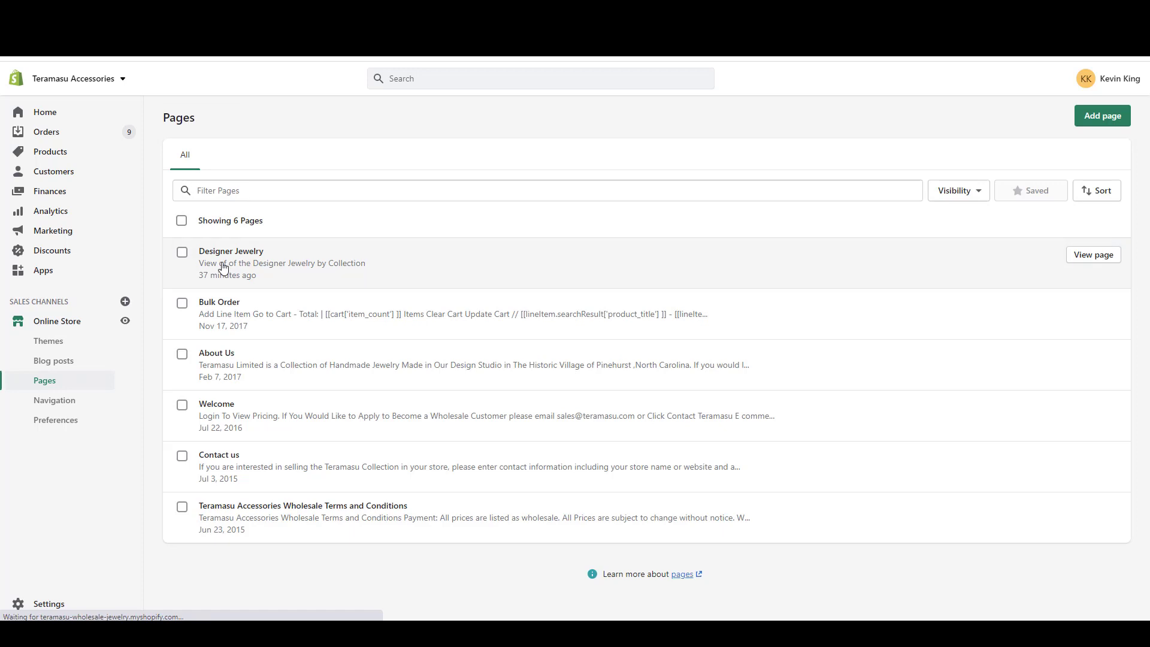
Step: Fix the Designer Jewelry page content to 'View Designer Jewelry by Collection', save, and return to Pages
click(223, 268)
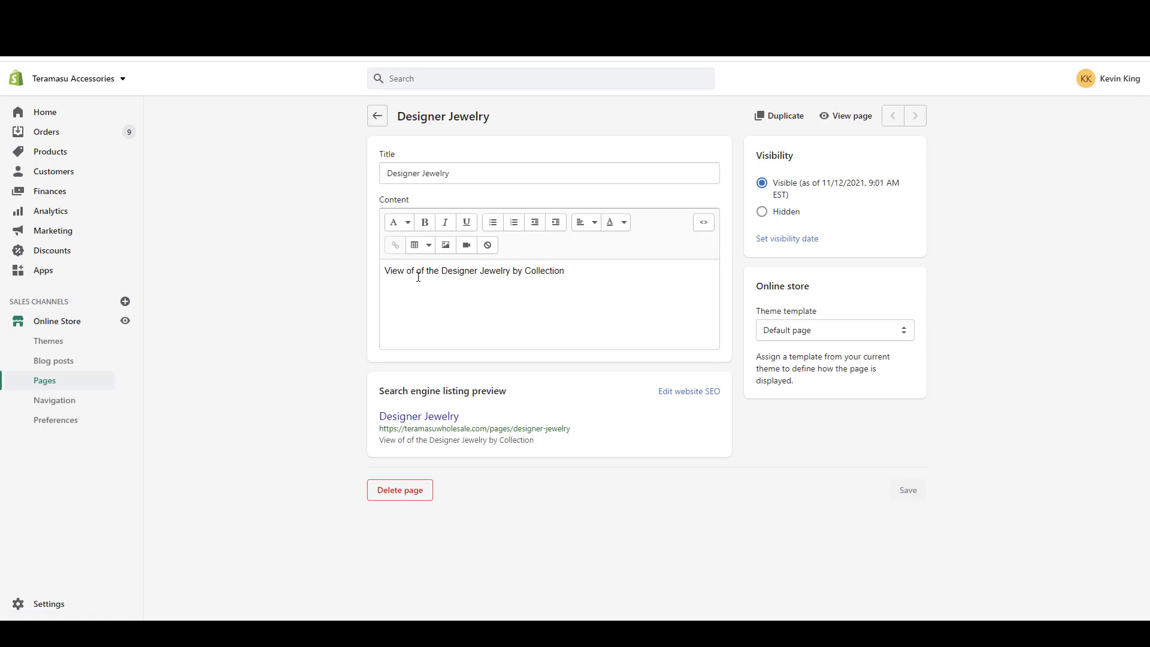
click(426, 271)
key(BackSpace)
key(BackSpace)
key(BackSpace)
key(BackSpace)
key(BackSpace)
key(BackSpace)
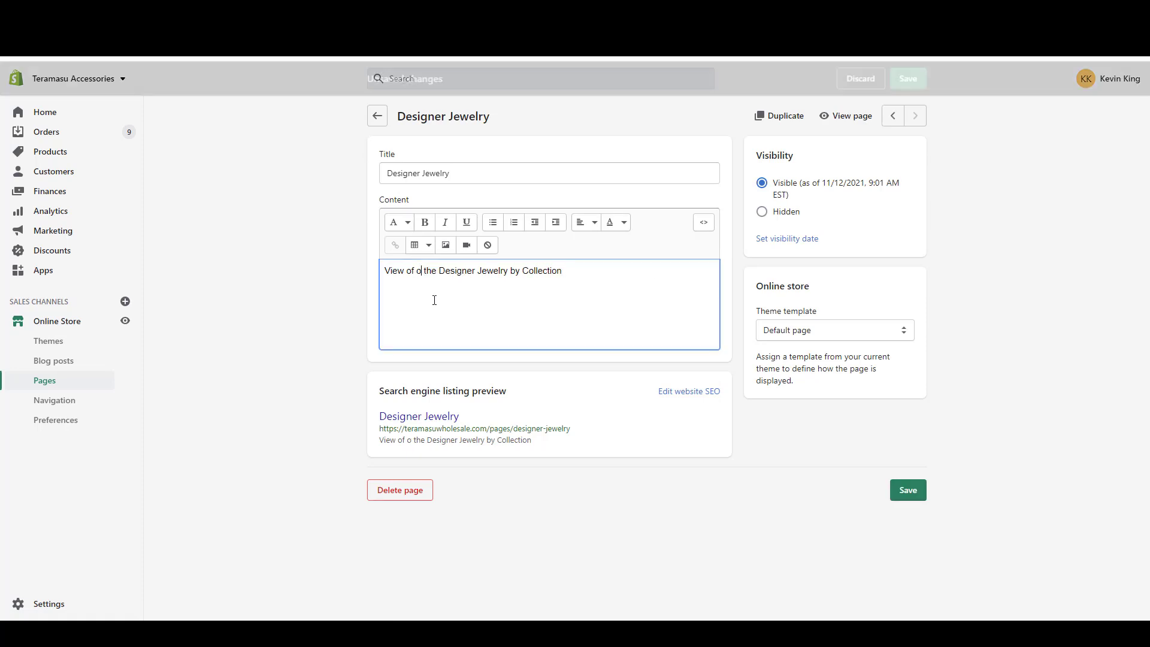
key(Delete)
key(Delete)
key(Delete)
key(Delete)
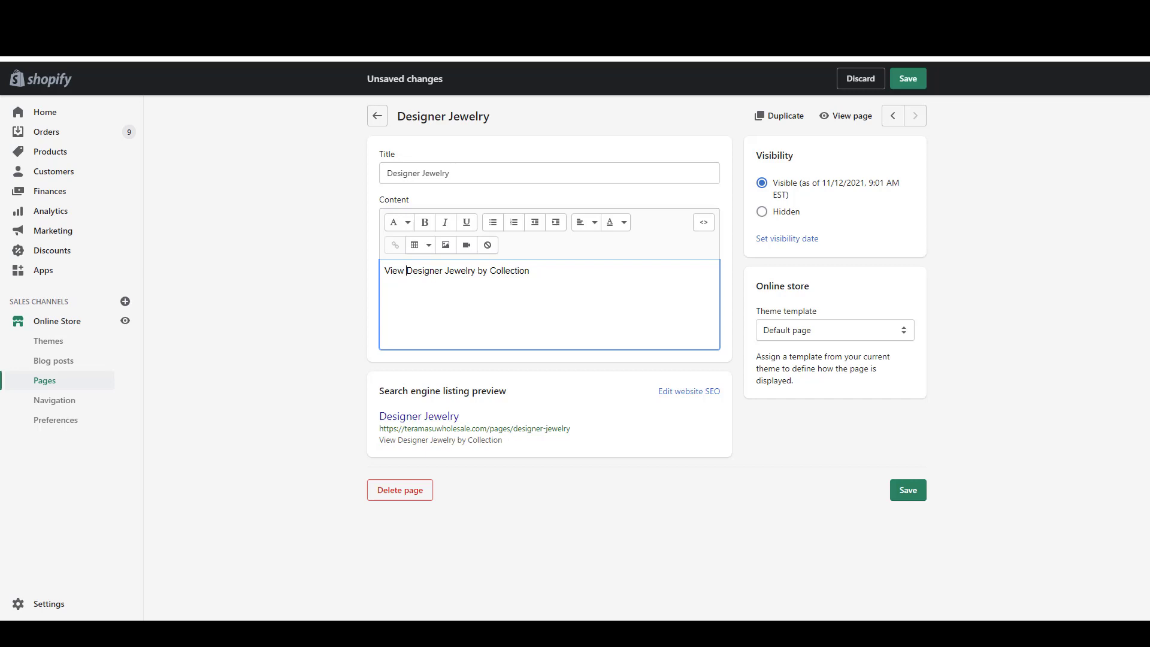
click(908, 82)
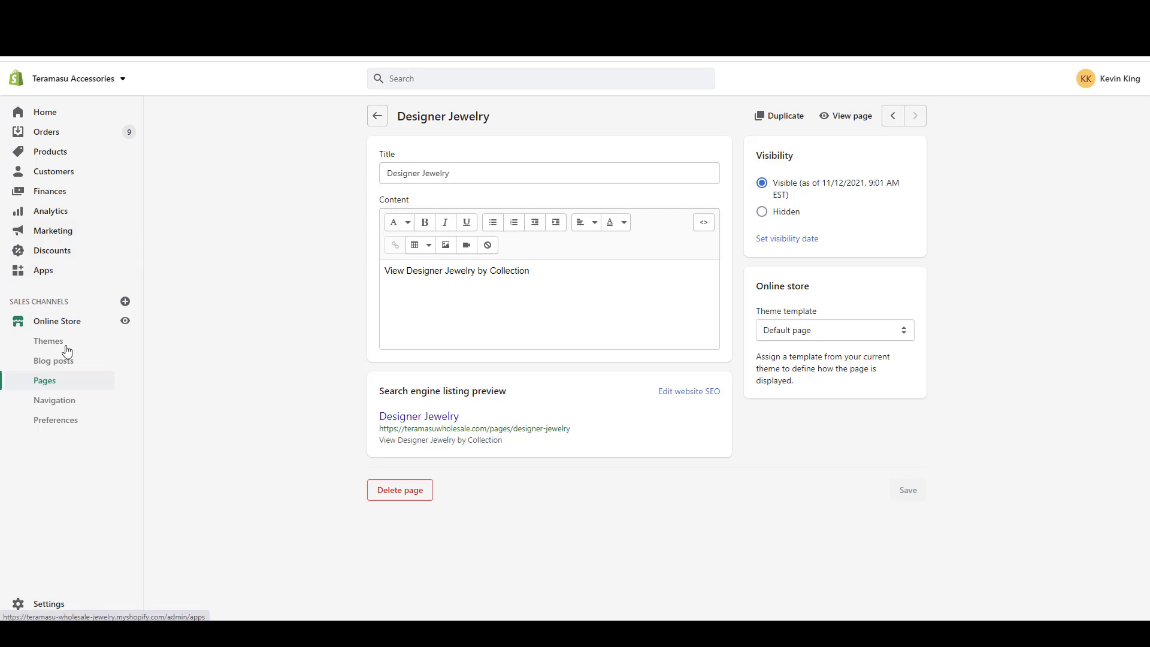
click(53, 381)
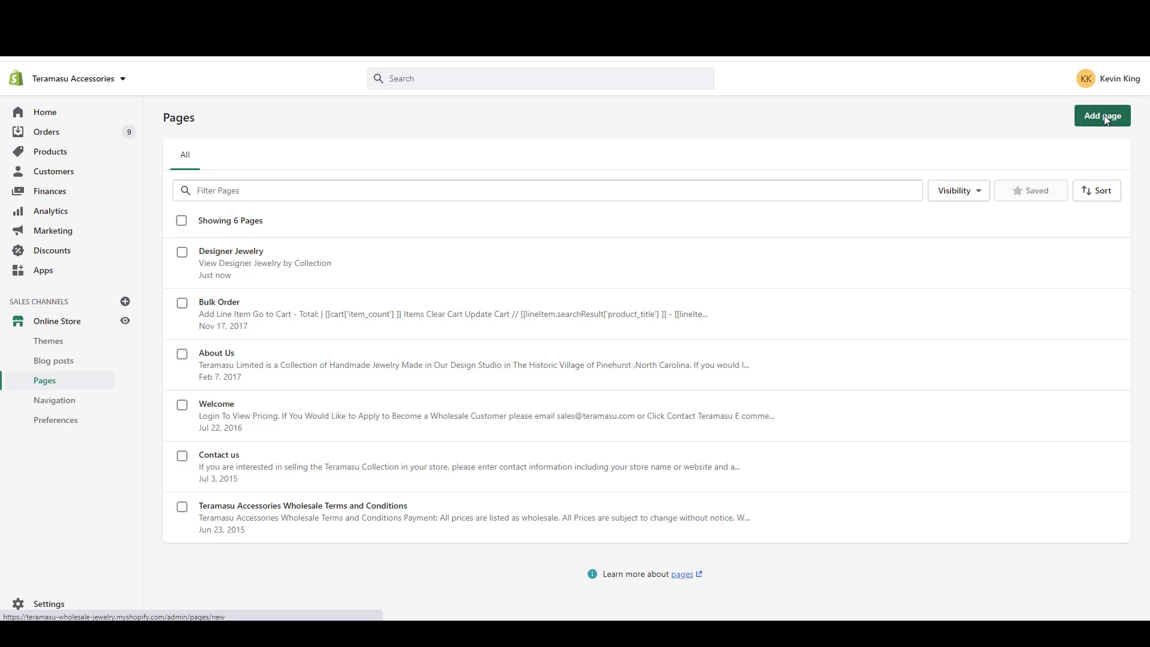
click(1105, 120)
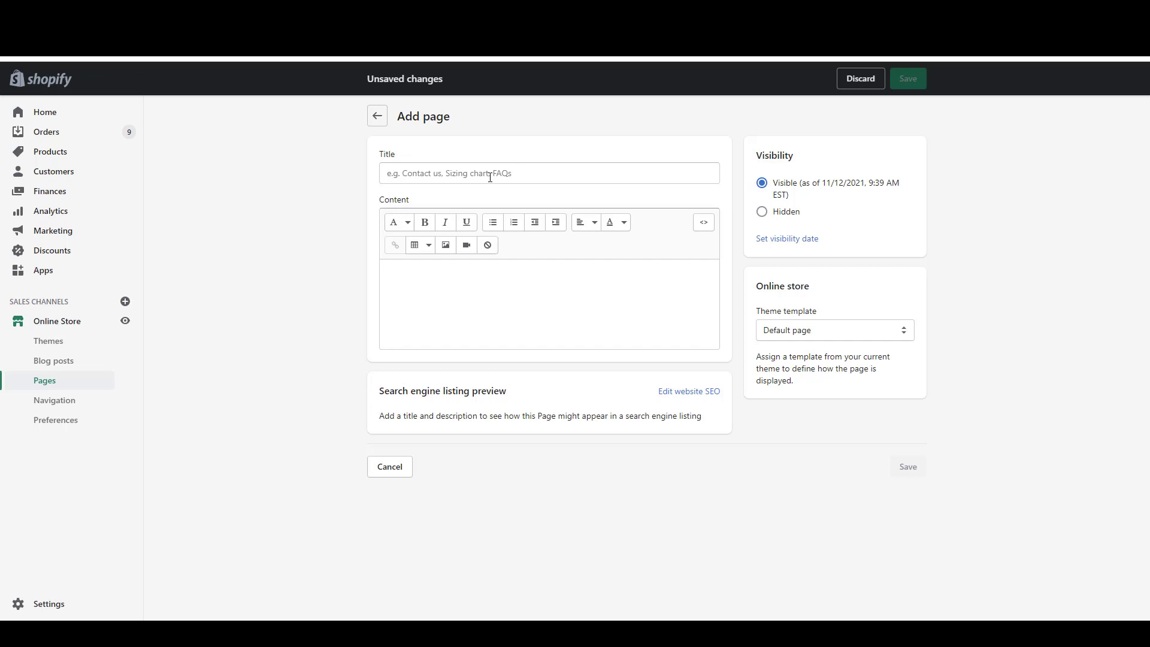
click(374, 123)
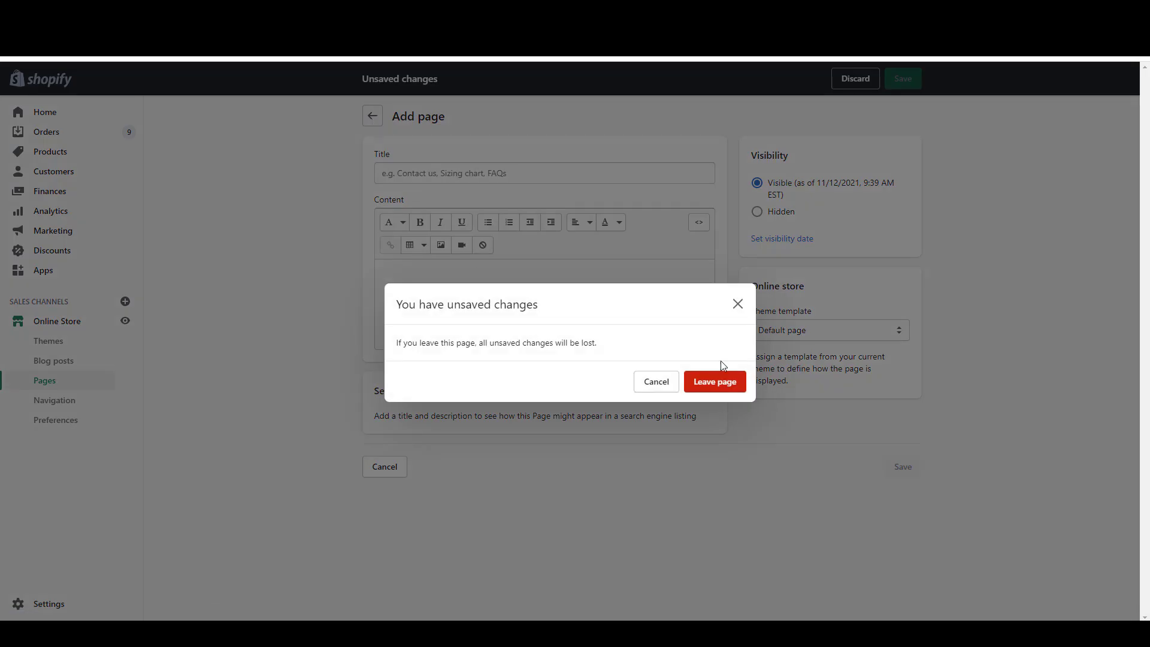
click(697, 385)
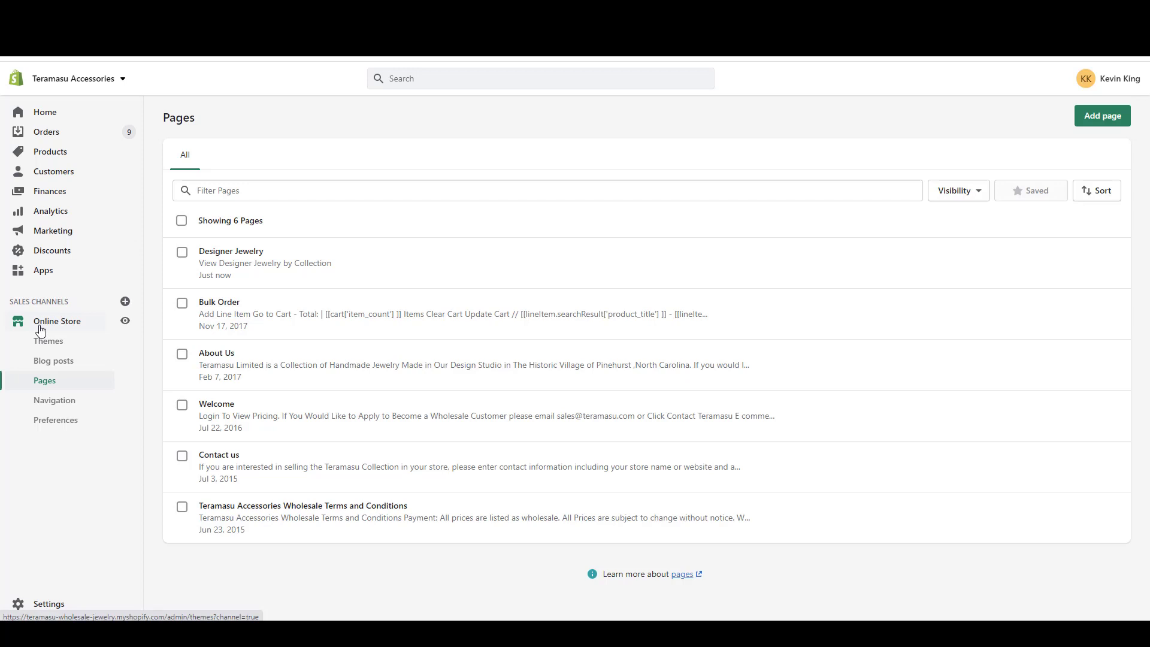
Step: Open the Main Menu under Navigation and check the storefront's Designer Jewelry dropdown items
click(43, 401)
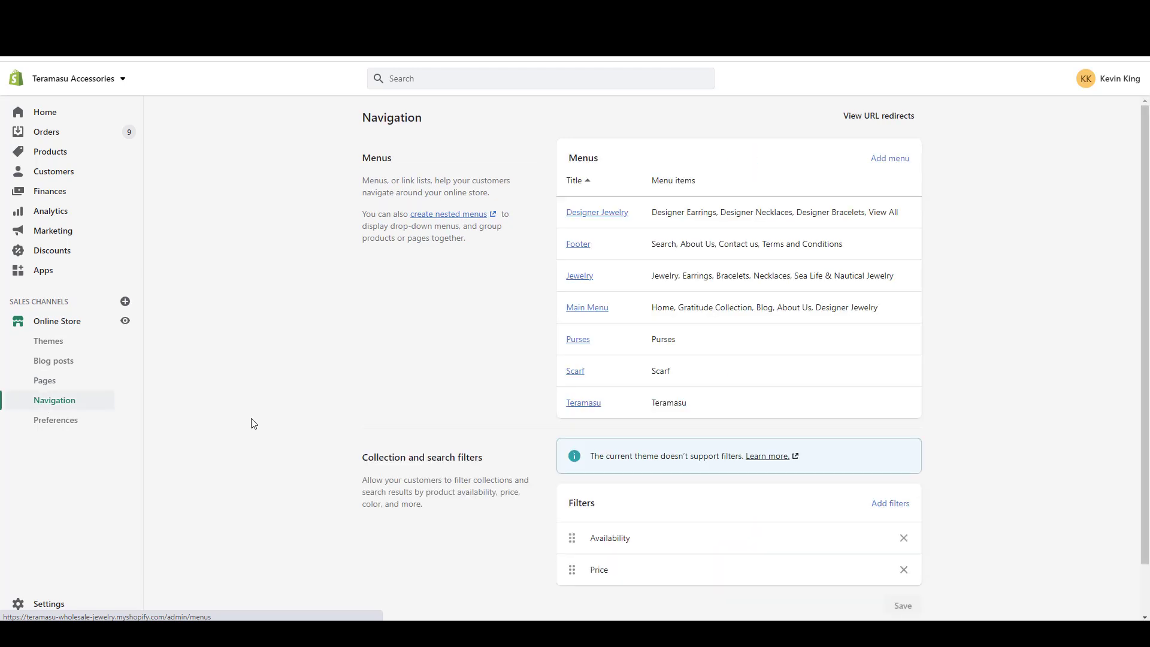
click(585, 309)
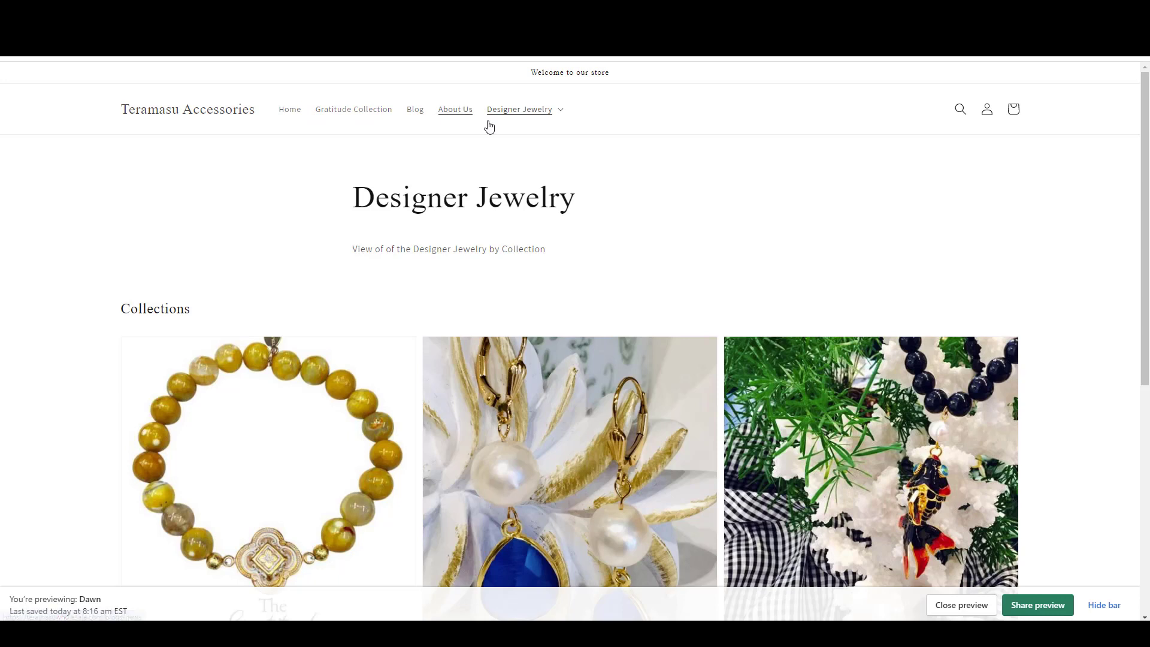
click(538, 113)
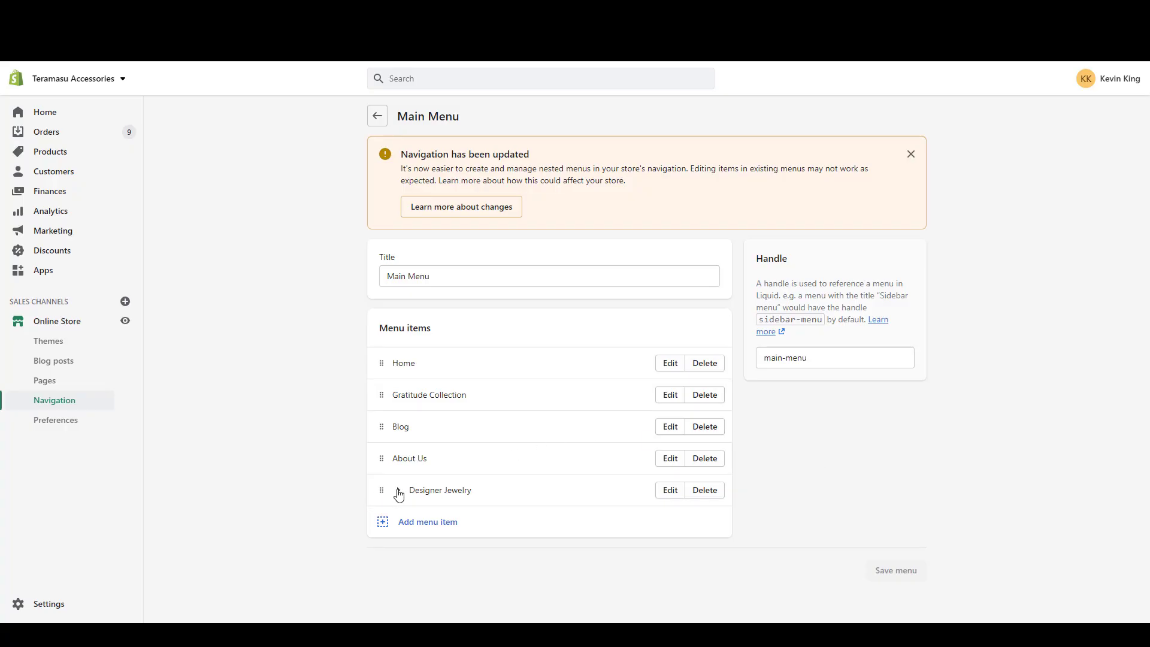
Step: Remove Shop by Collection and Designer Earrings from Designer Jewelry, confirming each removal
click(398, 494)
scroll(398, 494, down, 2)
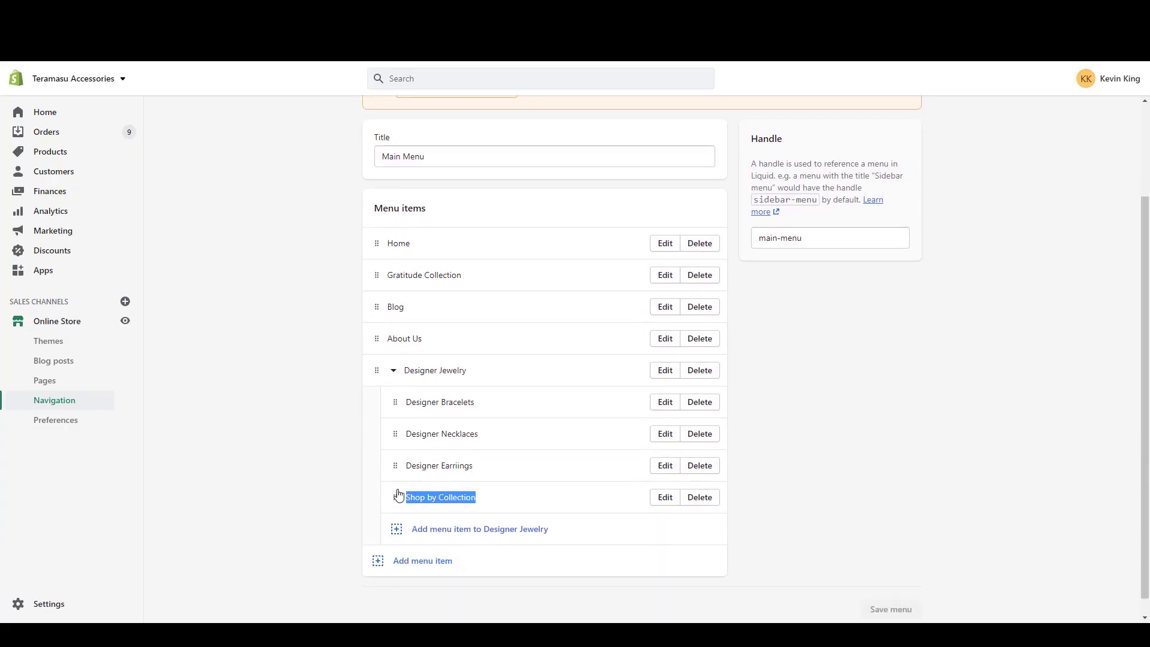
click(697, 500)
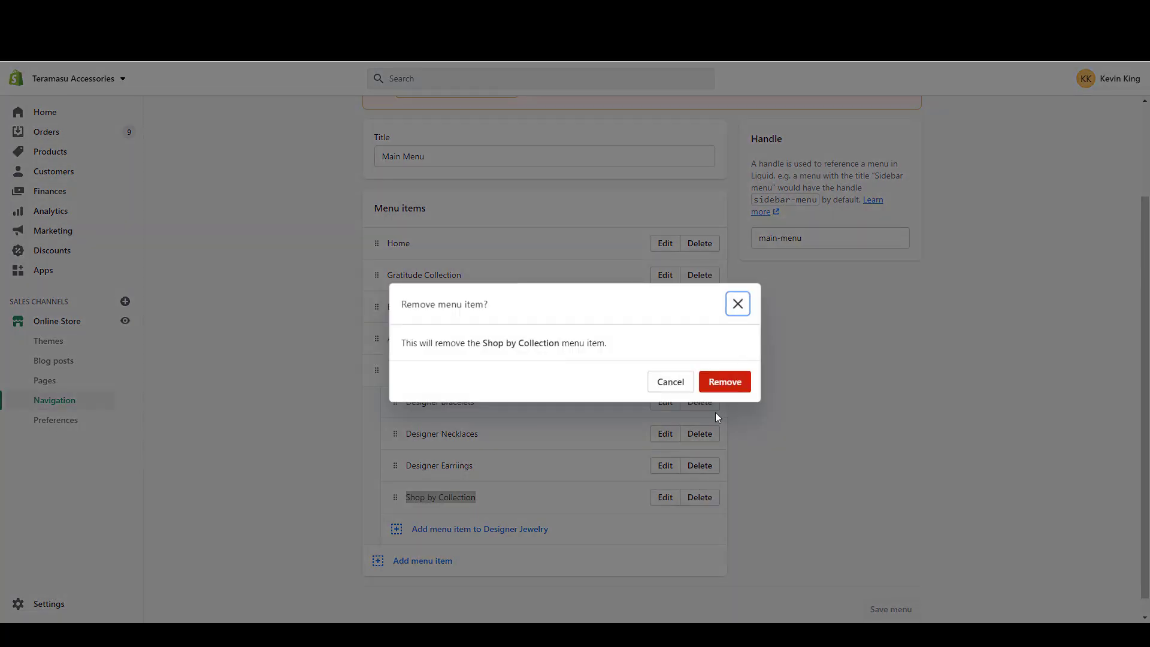
click(722, 383)
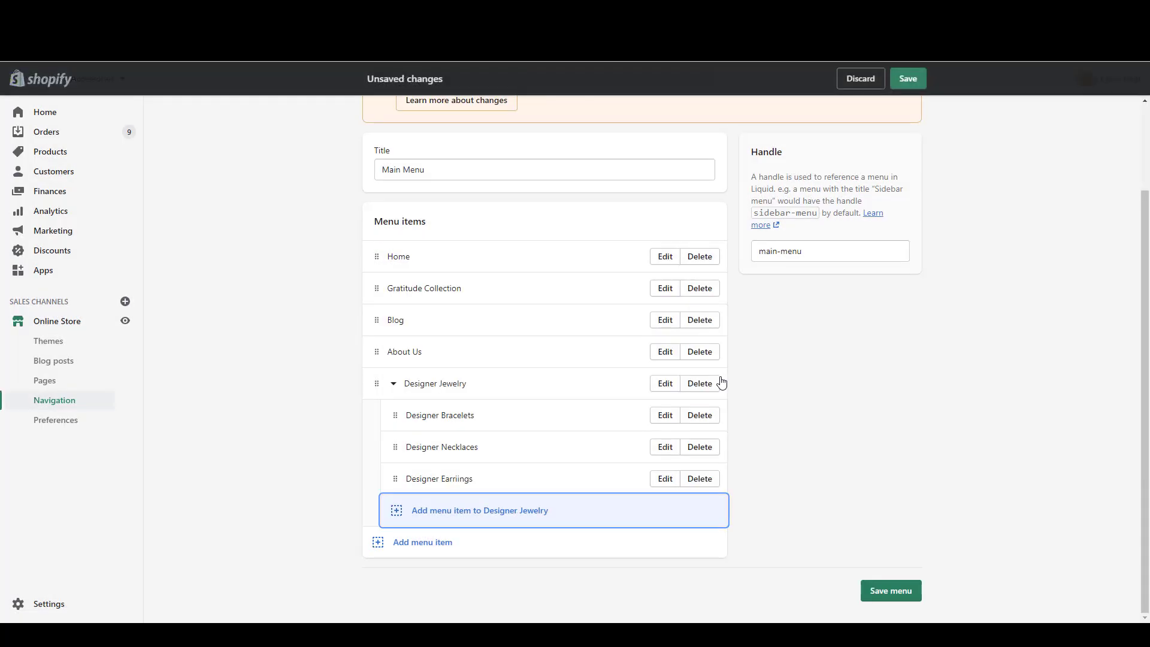
click(706, 484)
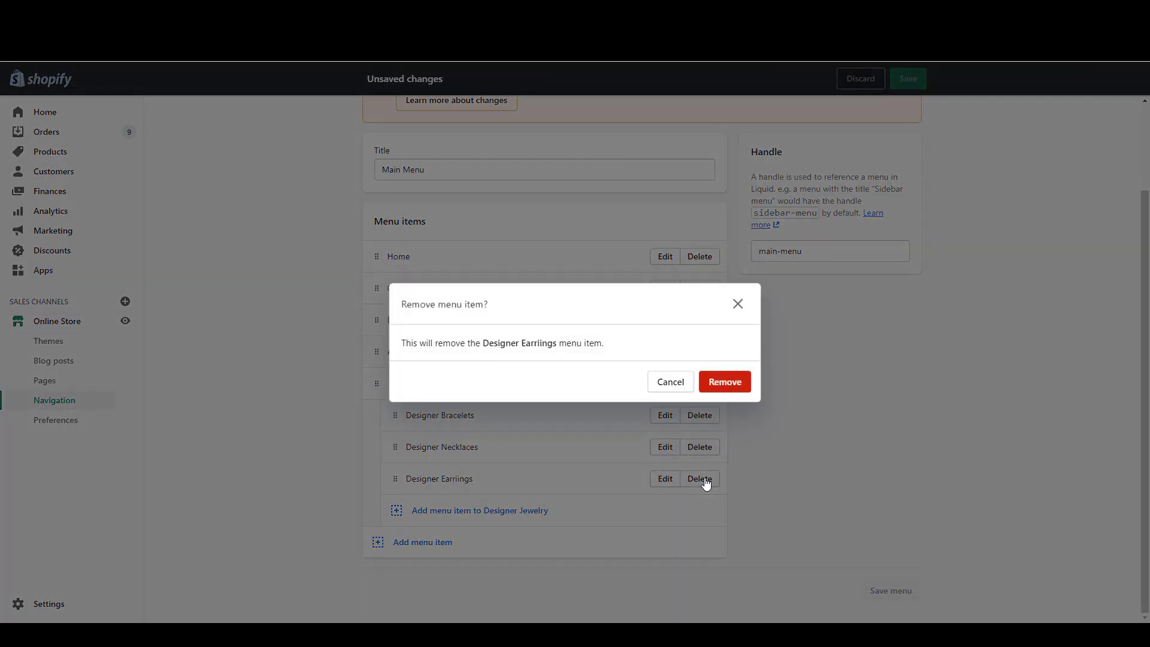
click(722, 382)
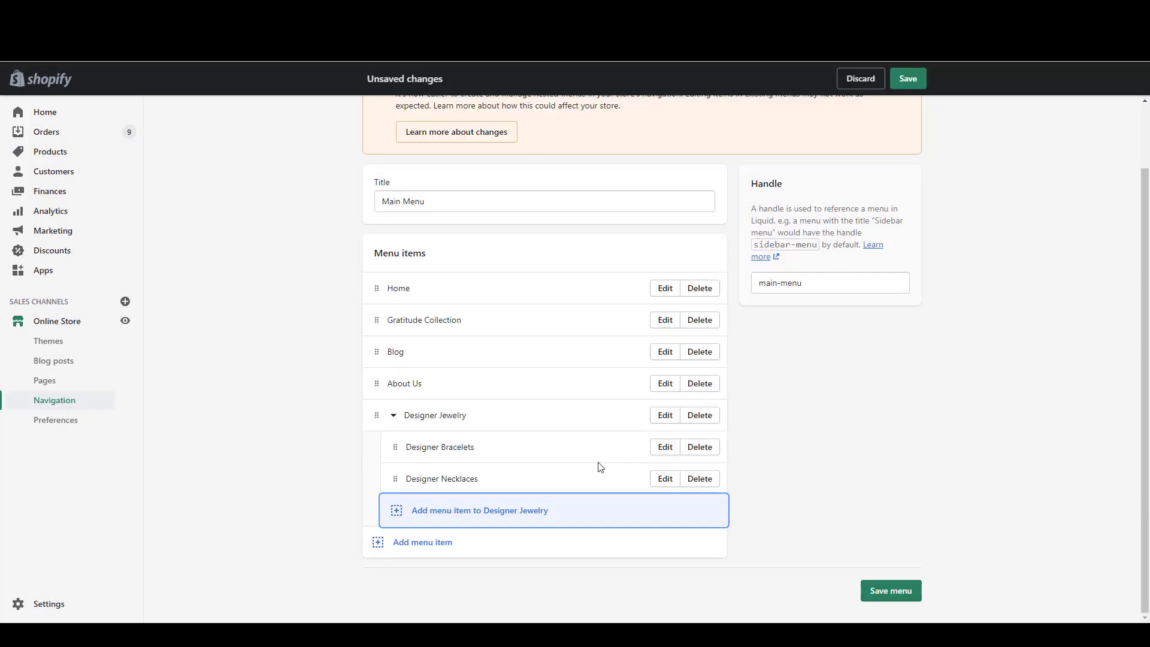
click(395, 513)
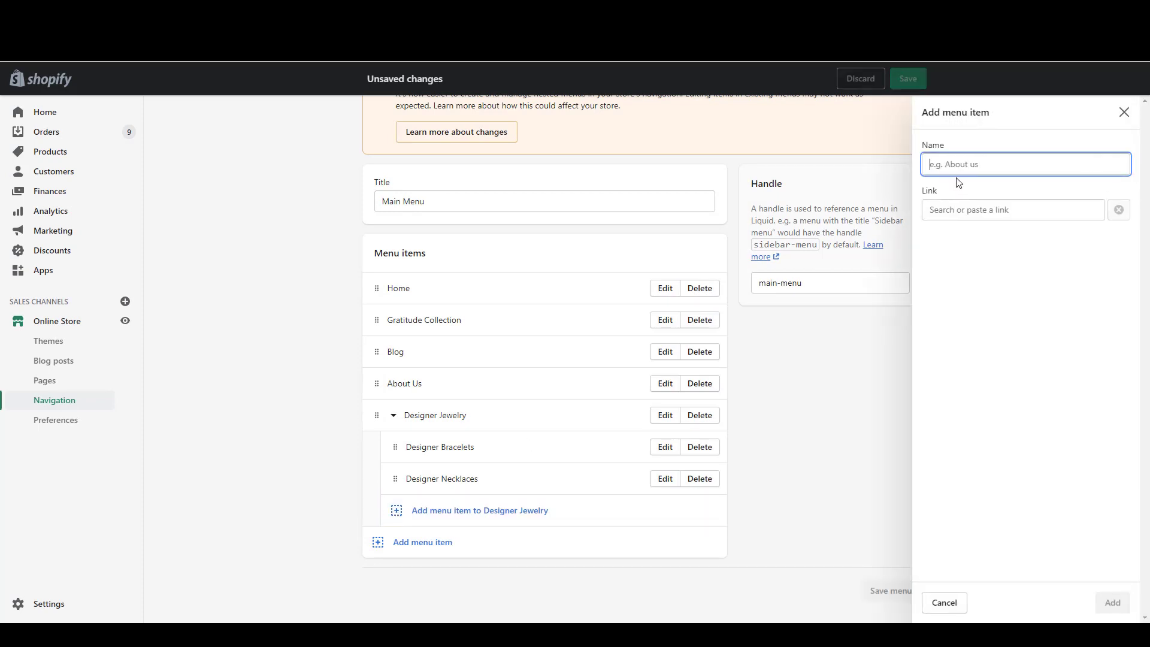
Step: Add a 'Designer Earrings' menu item linked to the Designer Earrings collection
text(Designer)
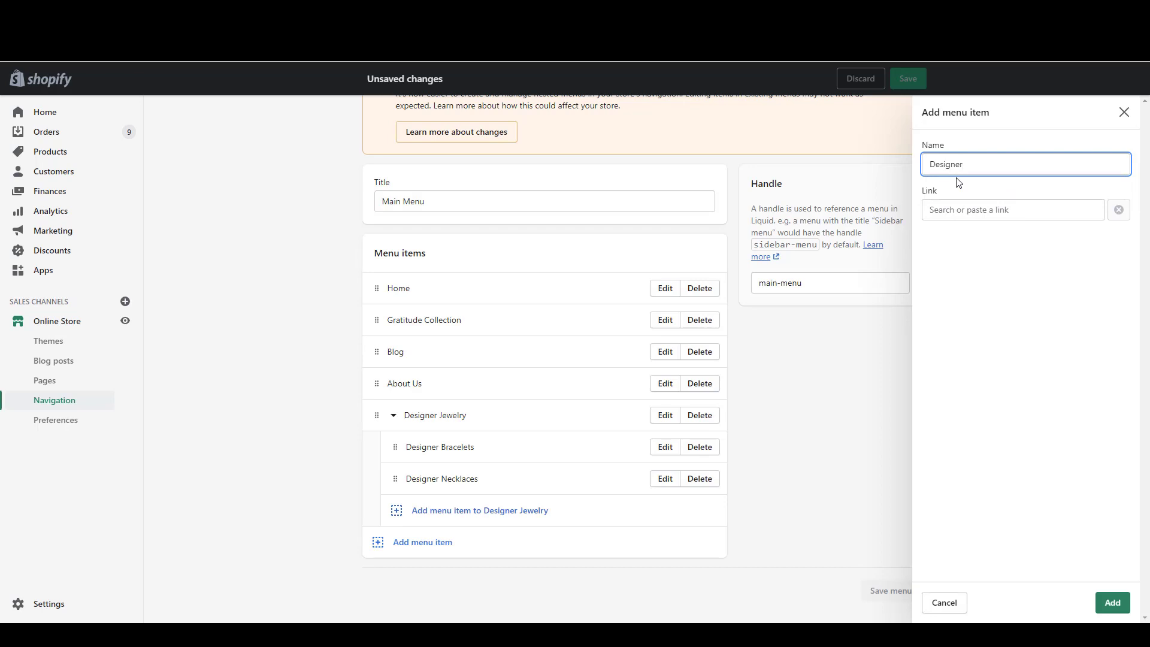
text( Earrings)
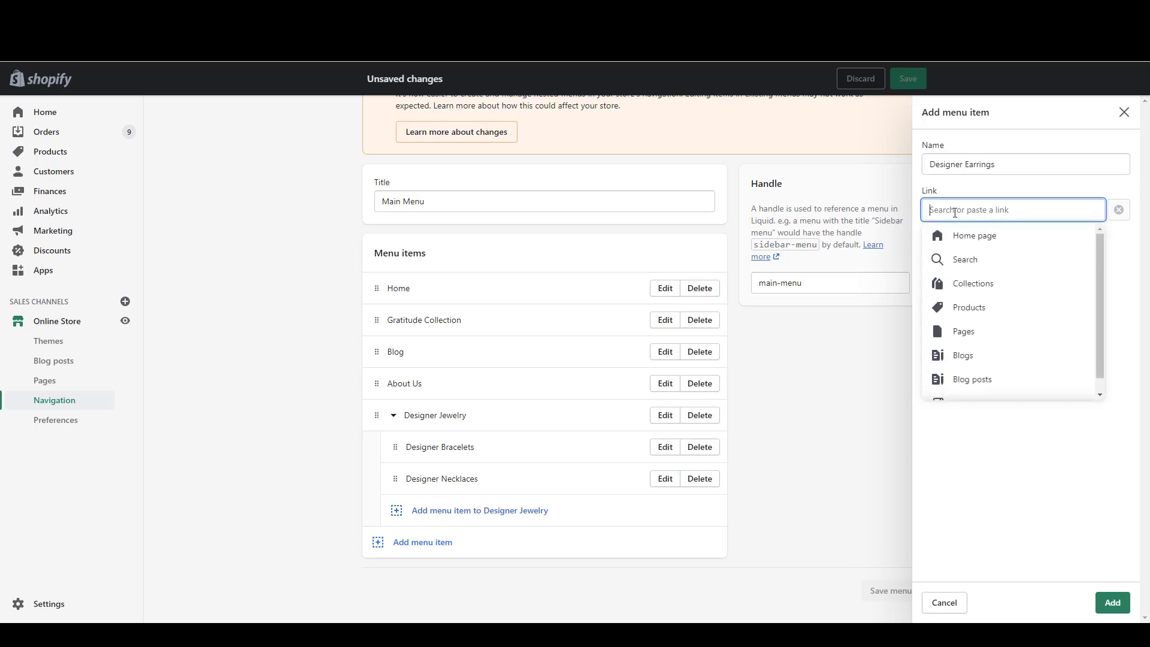
click(972, 291)
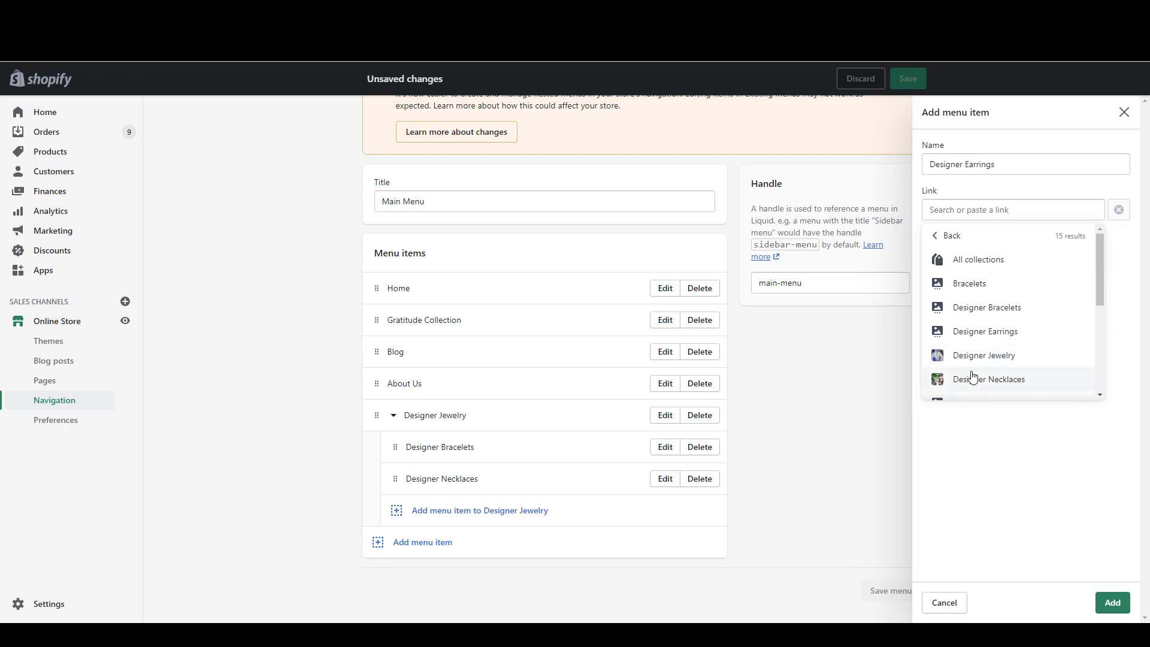
click(979, 331)
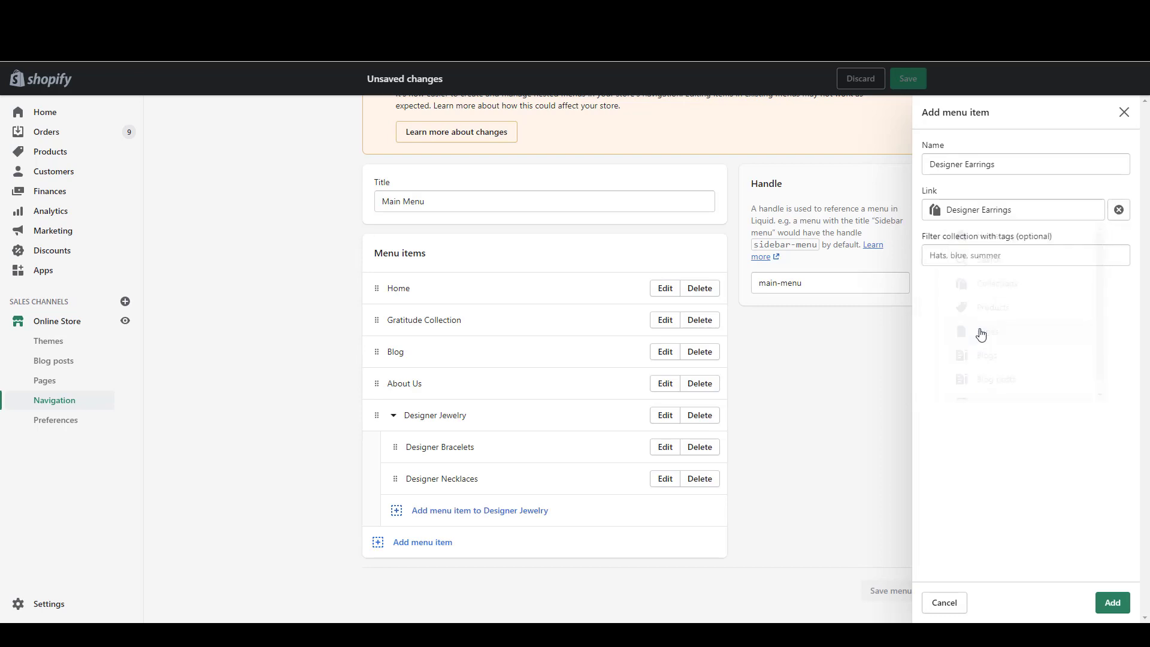
click(1112, 602)
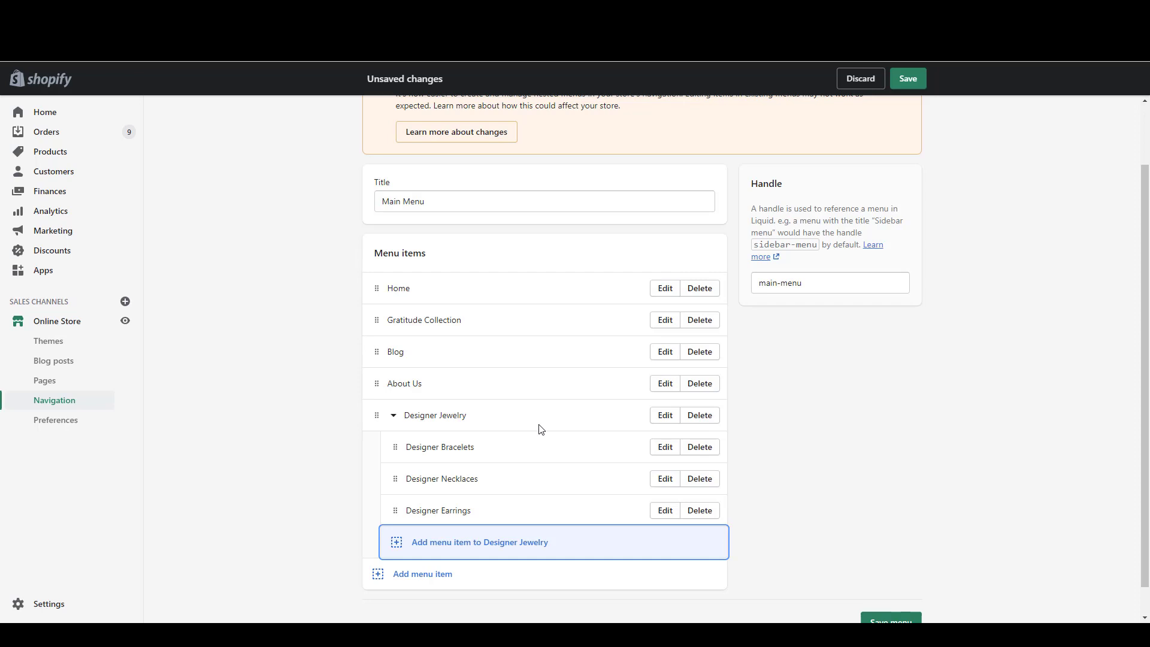
Step: Add a 'Shop by Collection' item linked to the Designer Jewelry page, then save the Main Menu
click(399, 544)
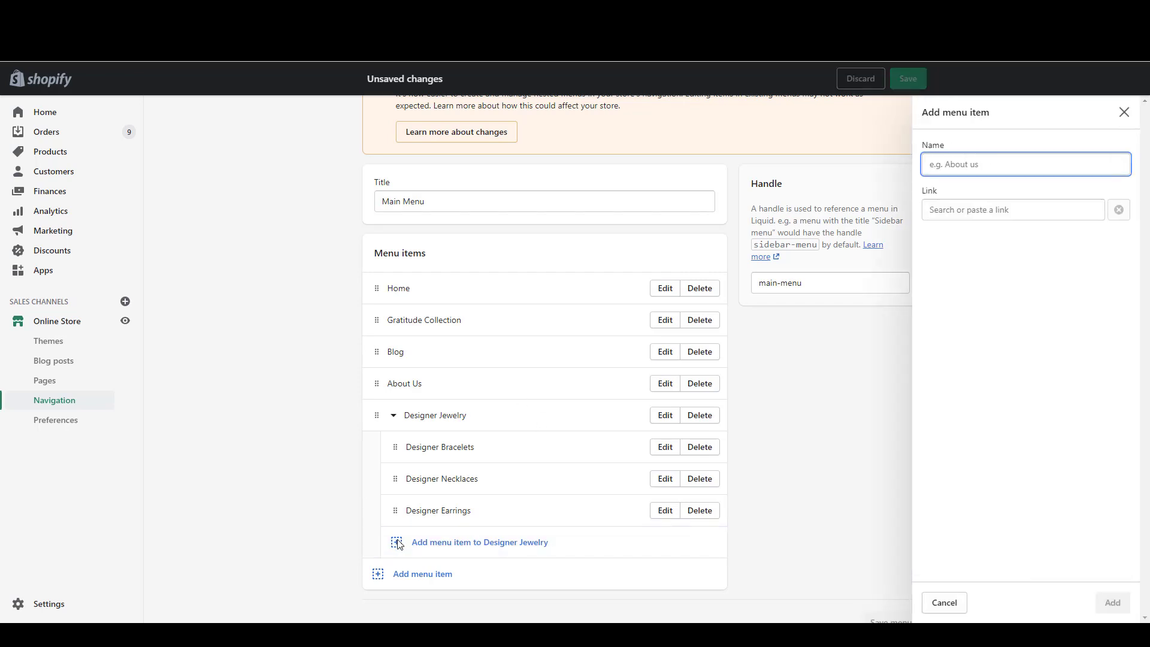
right_click(953, 163)
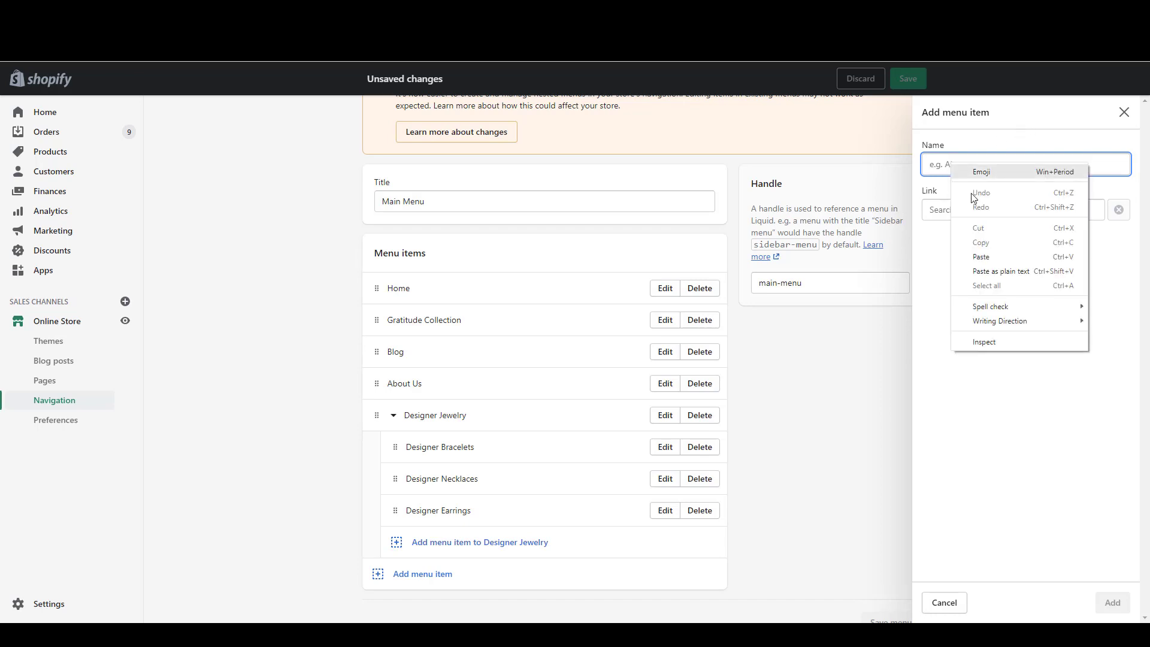
click(987, 257)
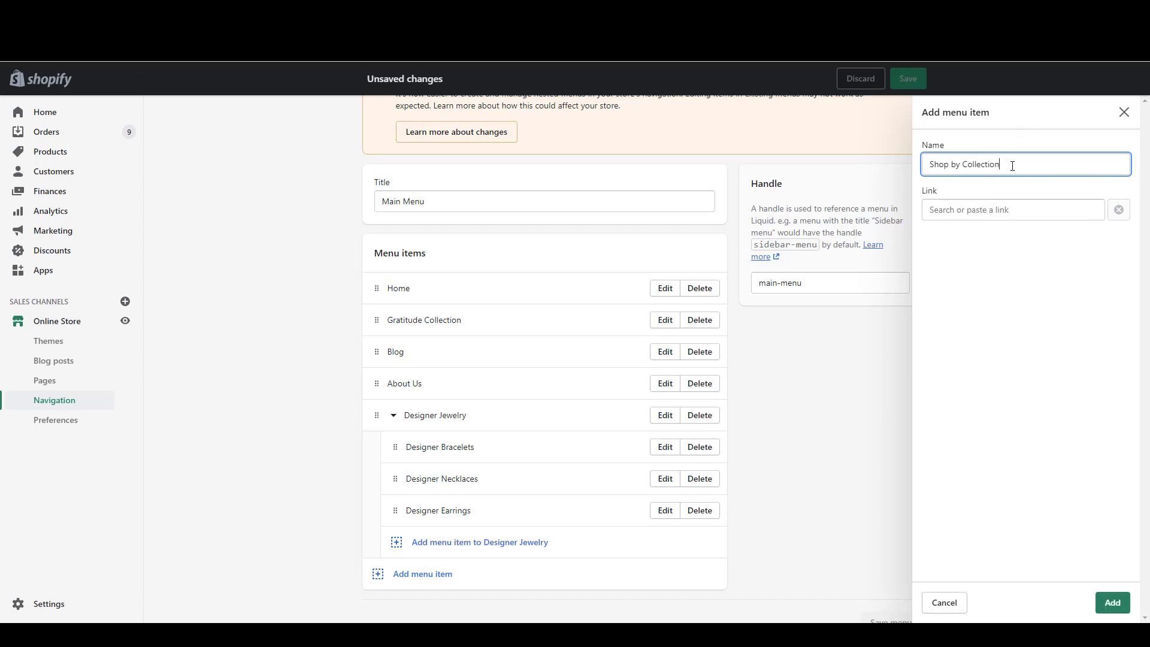
click(943, 211)
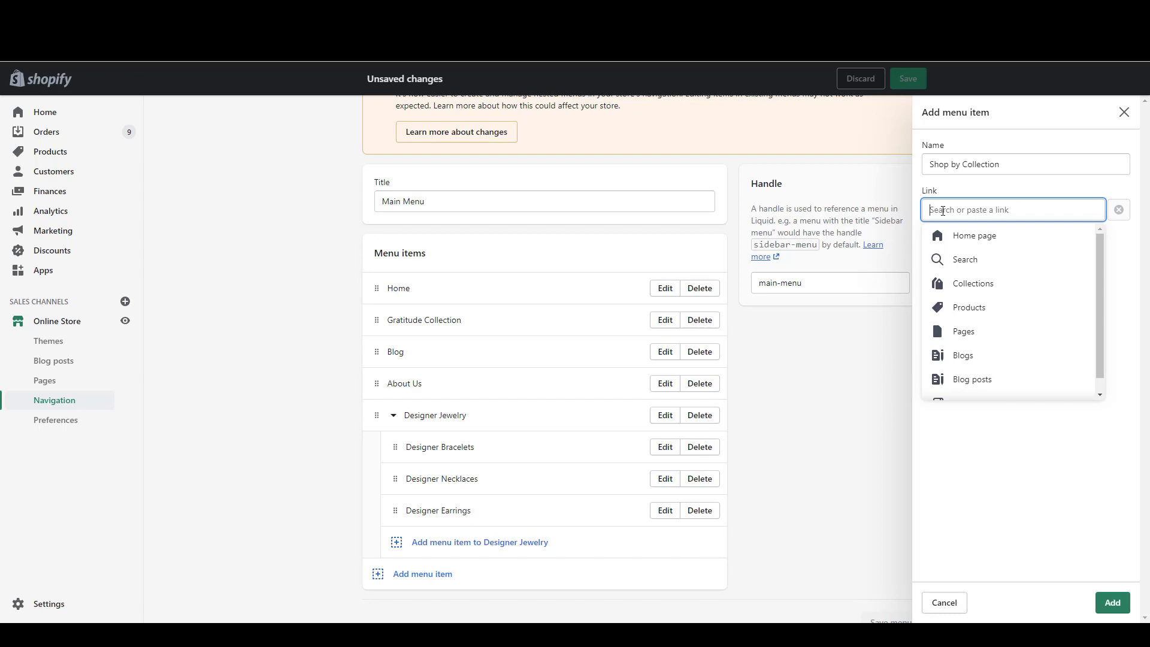
click(967, 336)
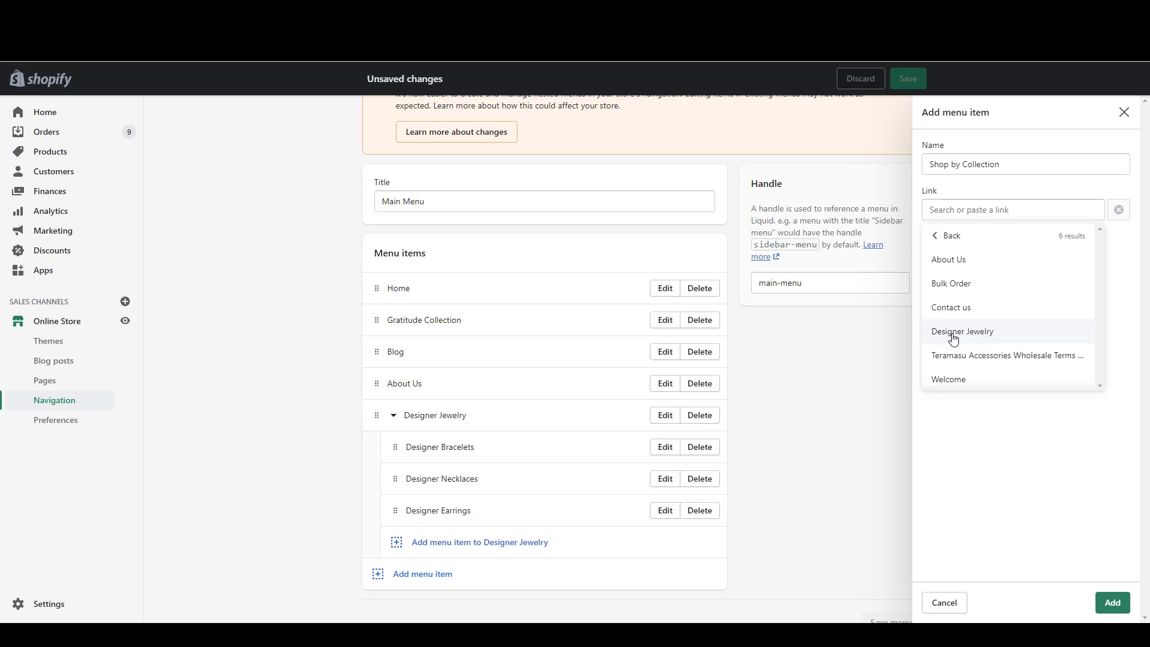
click(953, 338)
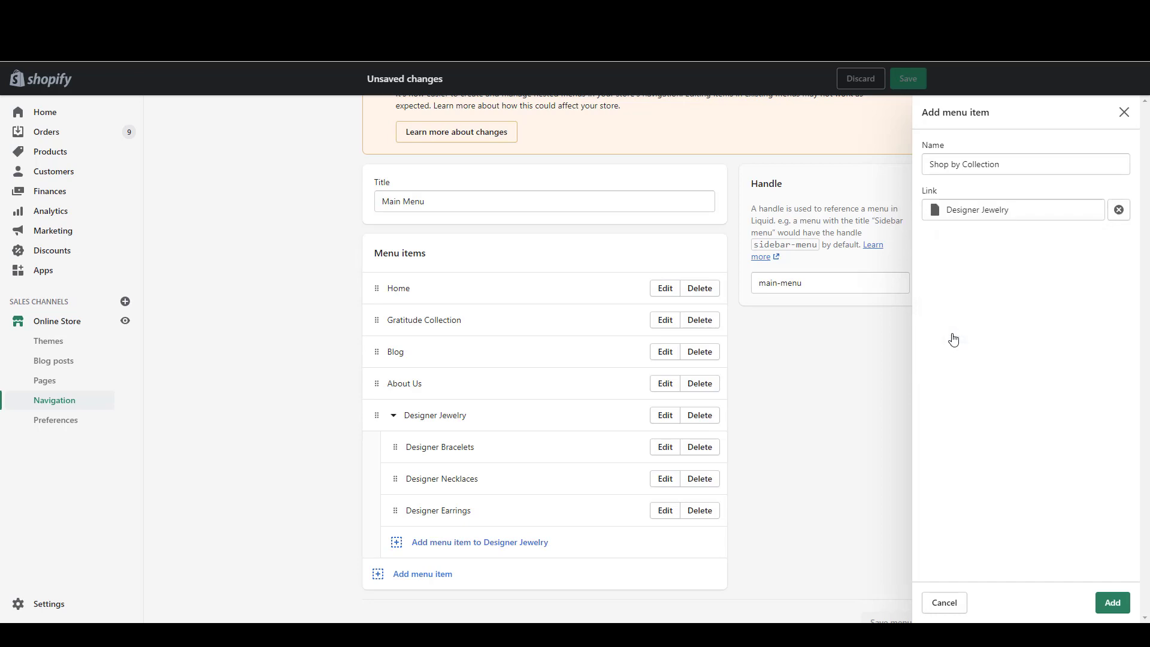
click(1114, 604)
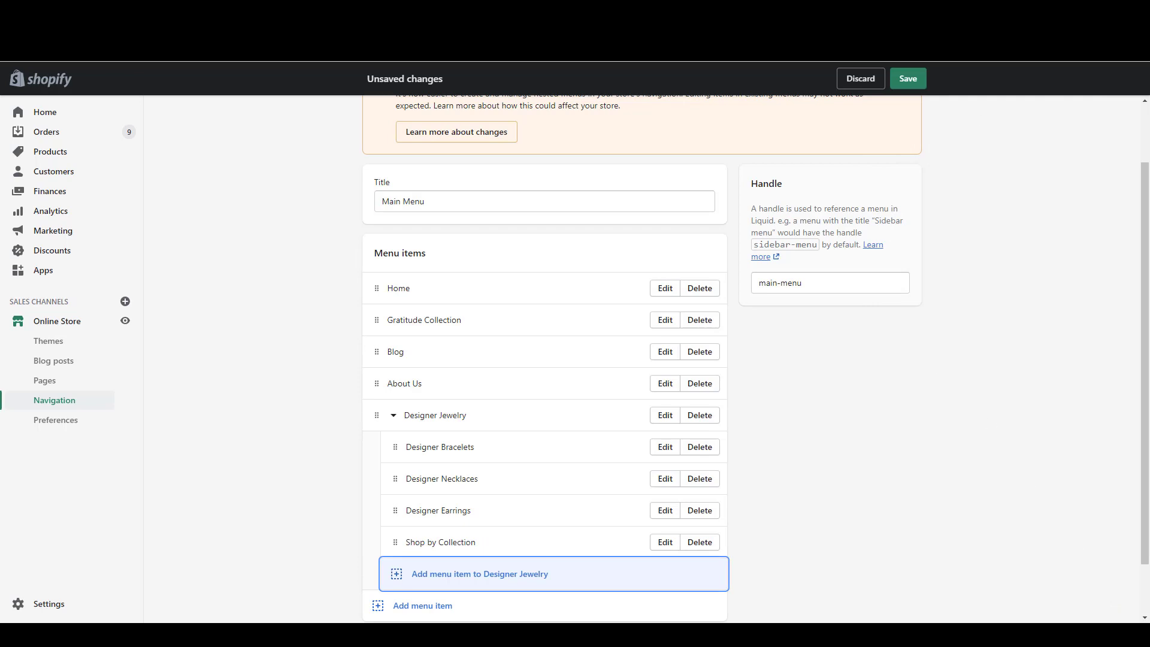
click(916, 80)
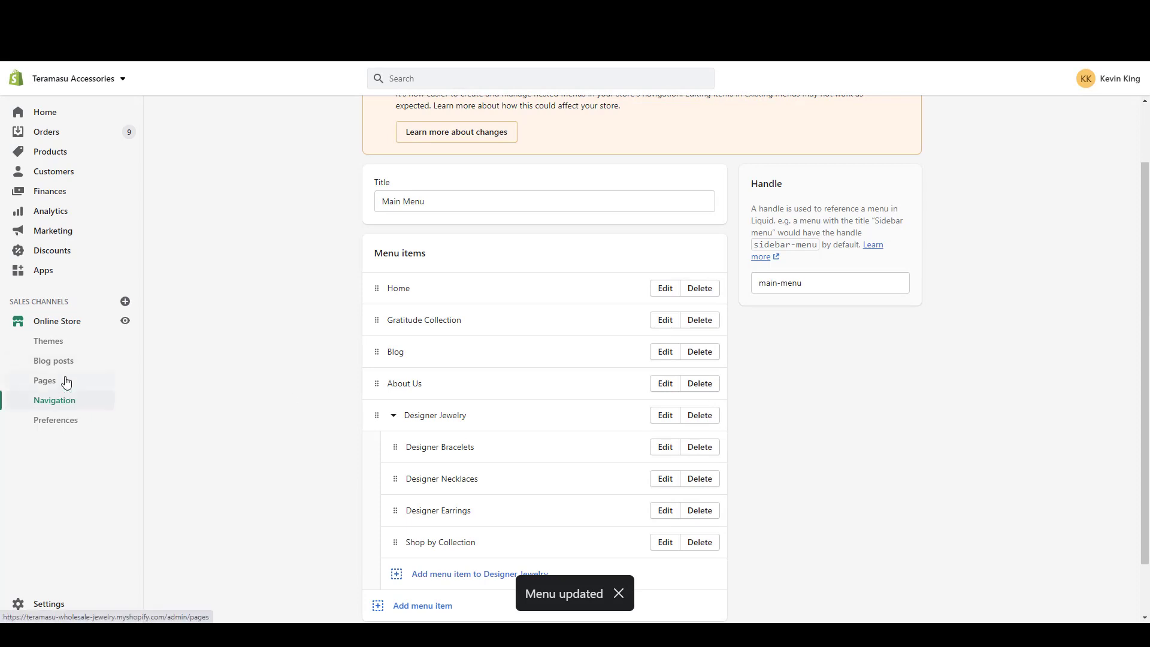
Step: Customize the Dawn theme and navigate its preview to Designer Jewelry > Shop by Collection
click(51, 351)
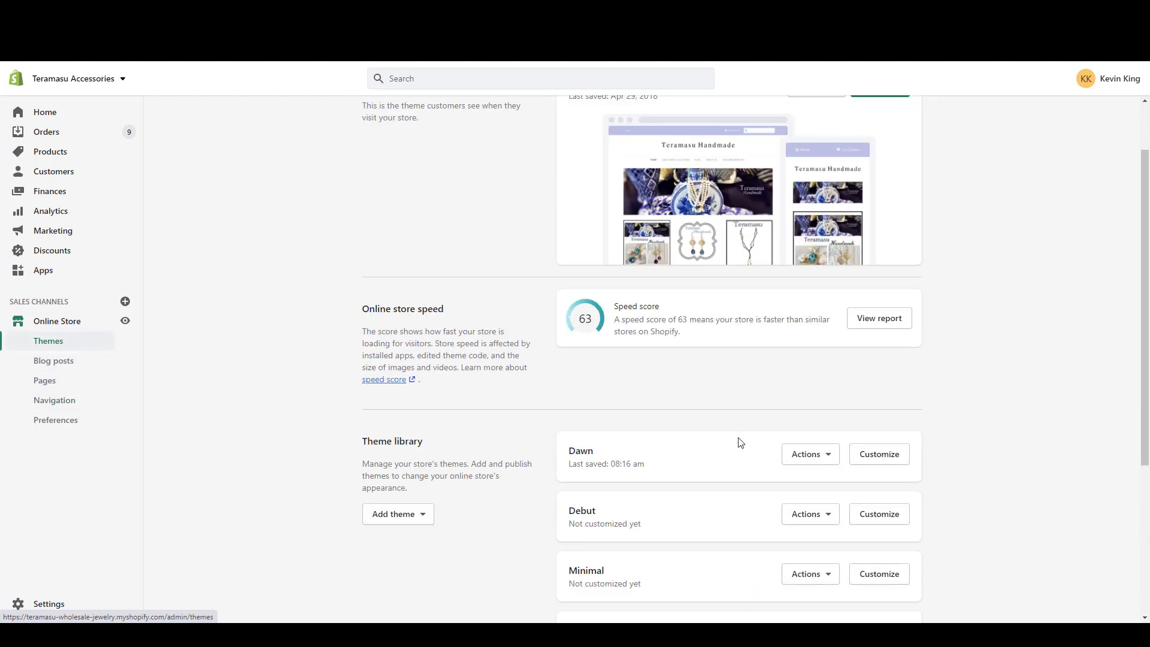
scroll(738, 439, down, 2)
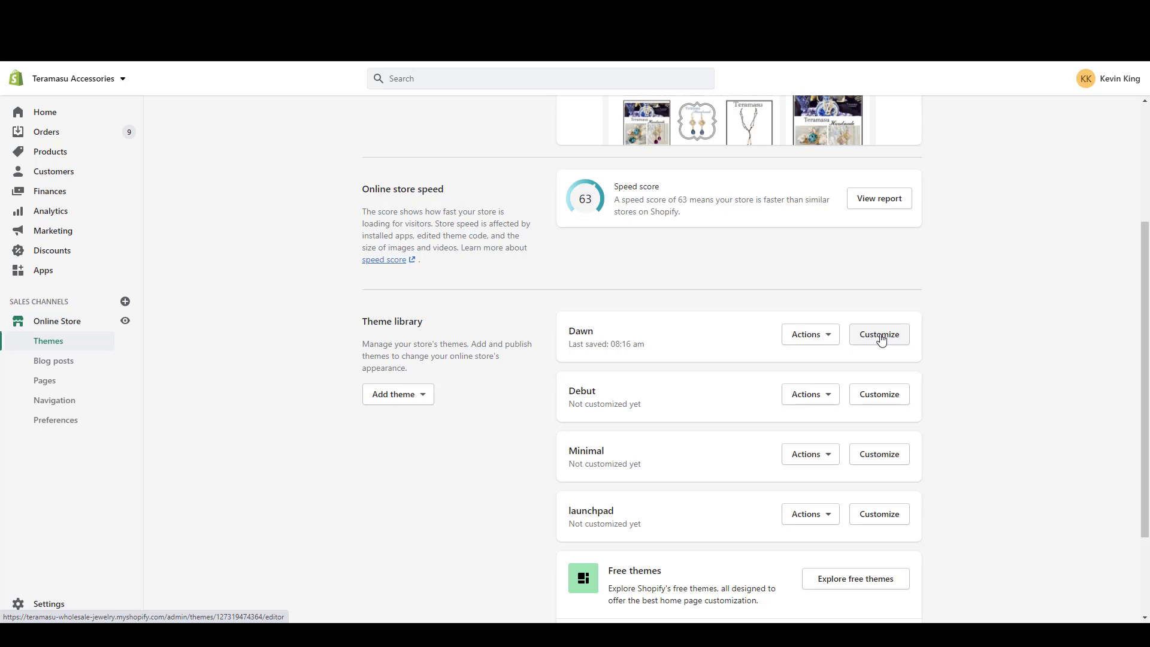
click(879, 337)
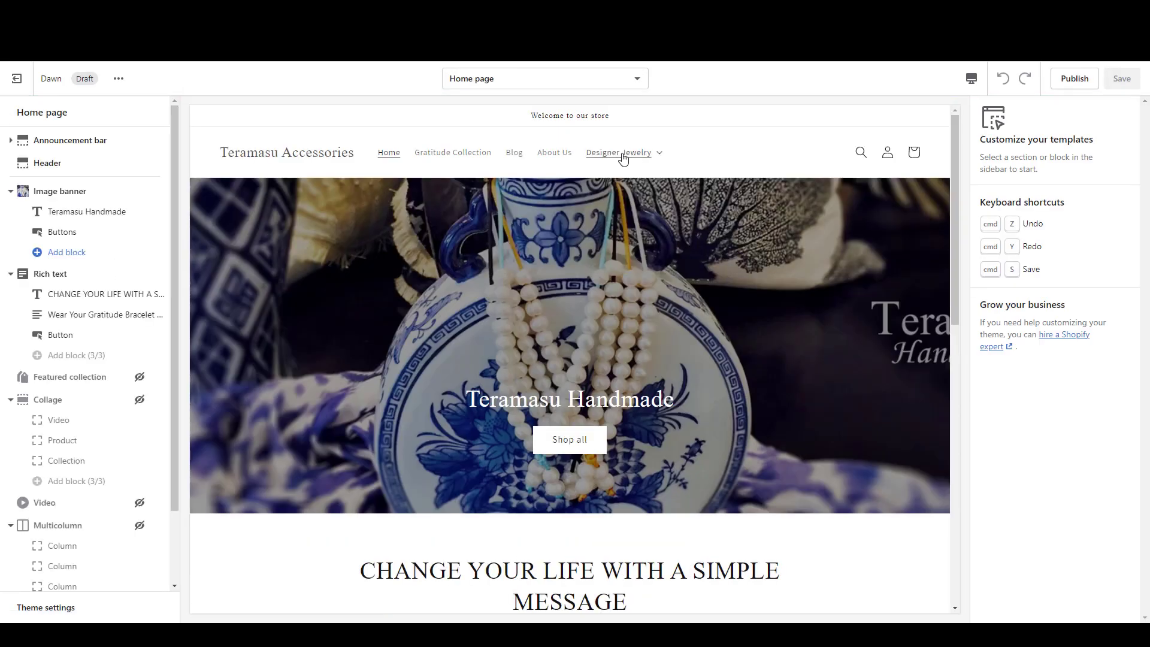
click(623, 154)
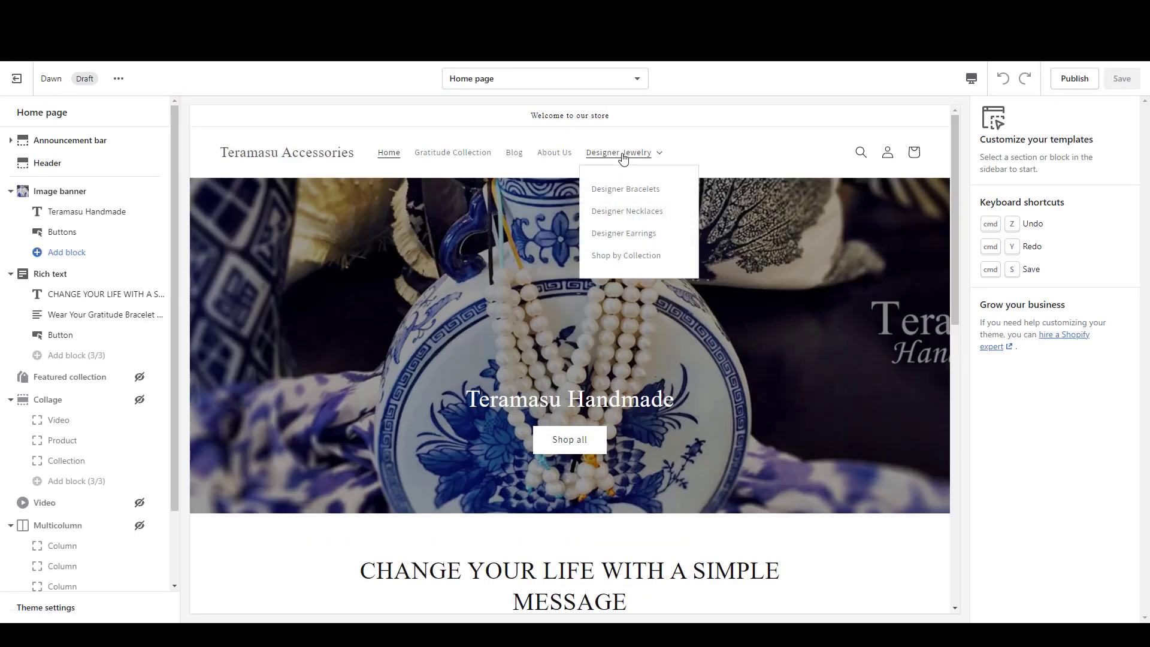
click(638, 256)
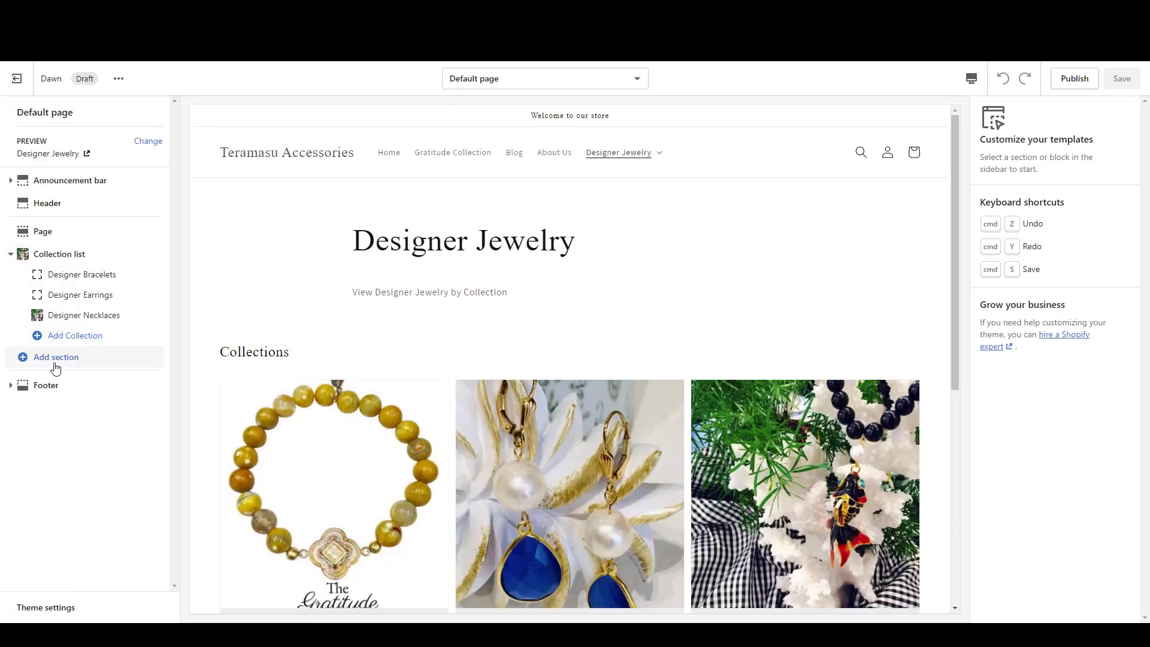
Step: Remove the Designer Bracelets, Designer Earrings and Designer Necklaces cards from the collection list
click(57, 280)
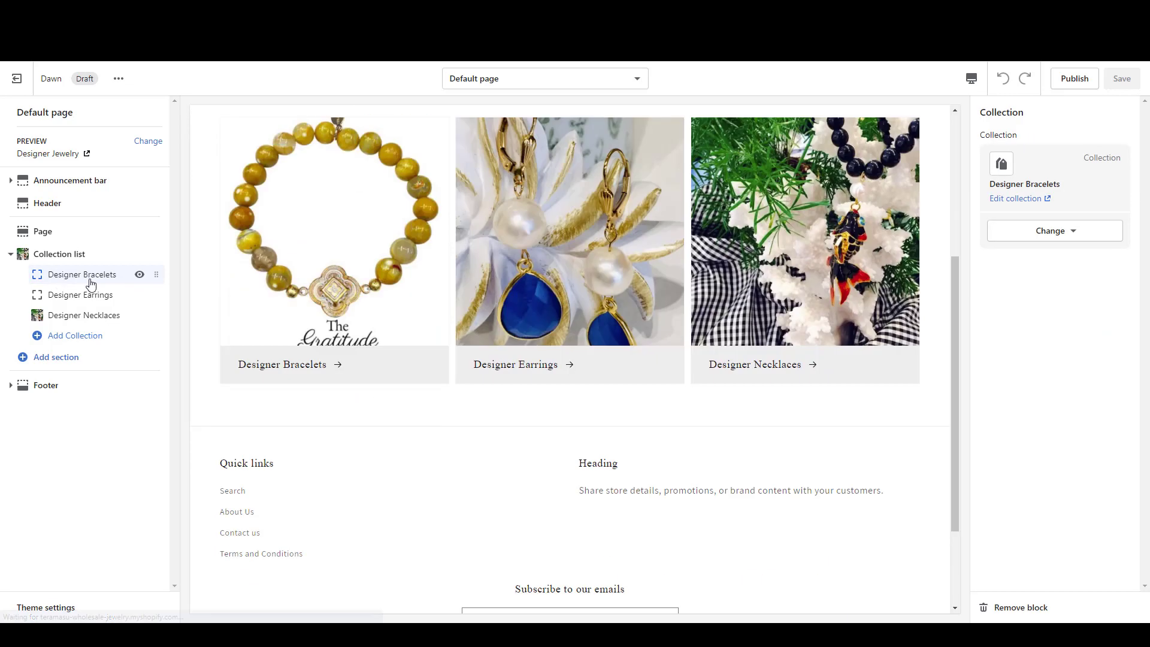
click(1019, 608)
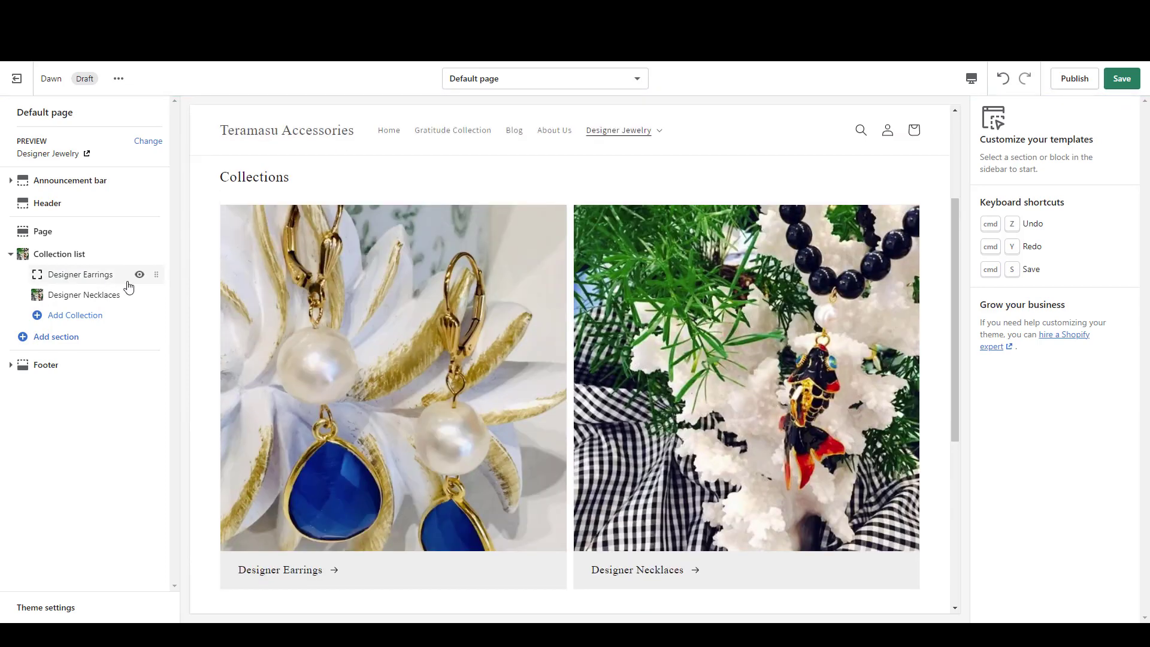
click(84, 279)
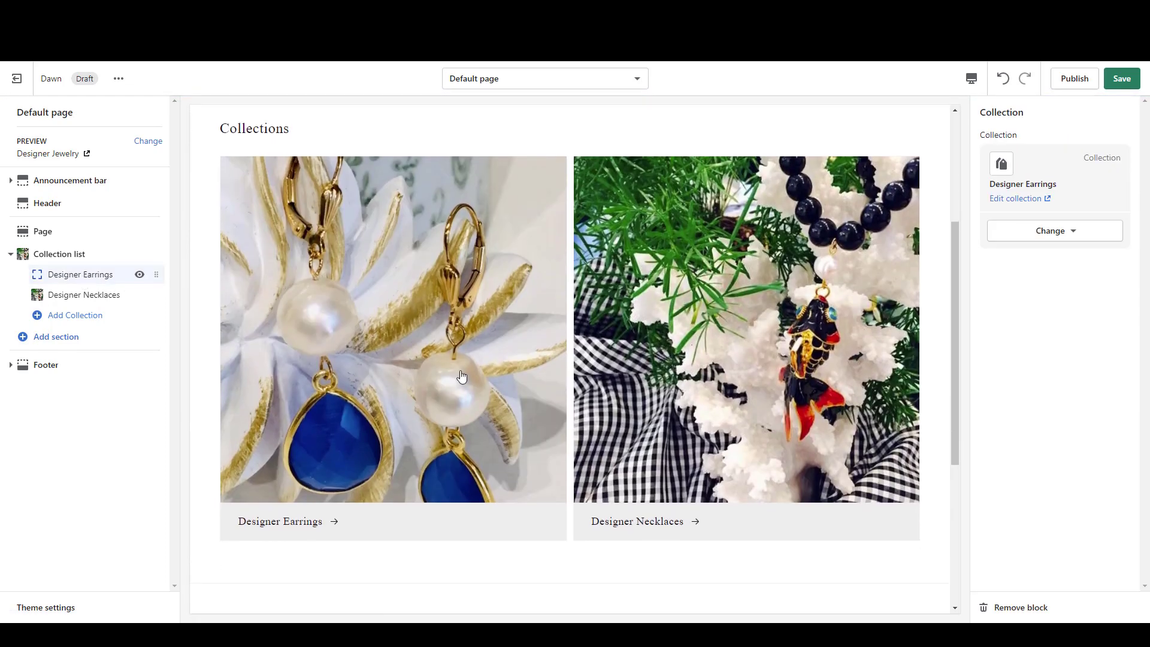
click(1012, 608)
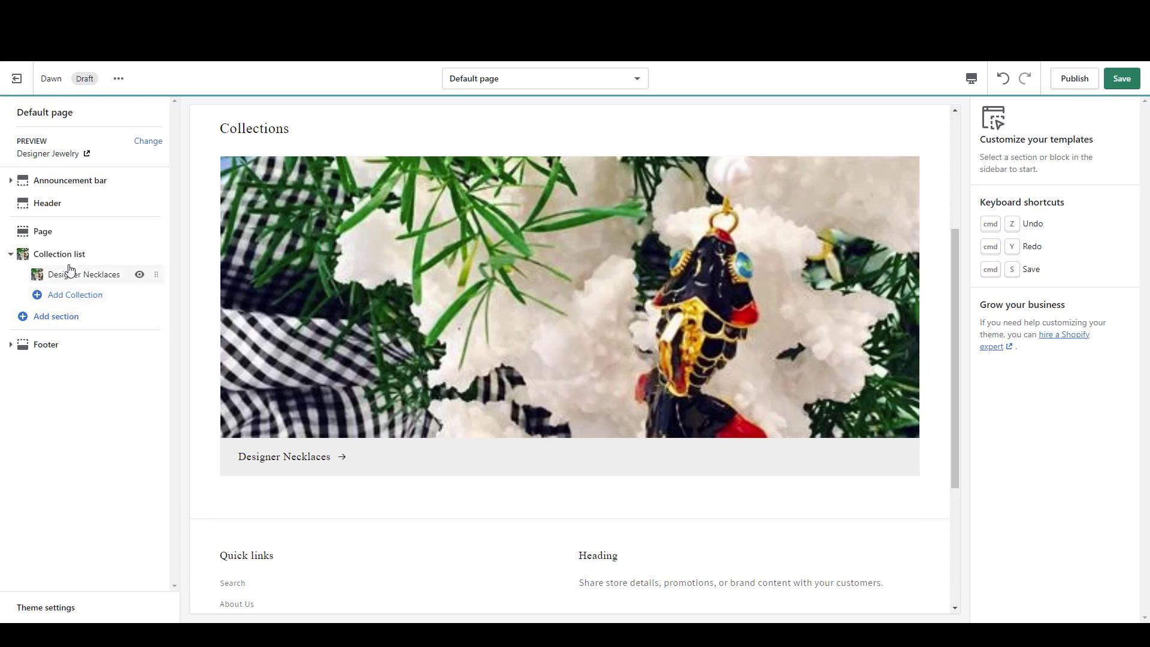
click(72, 275)
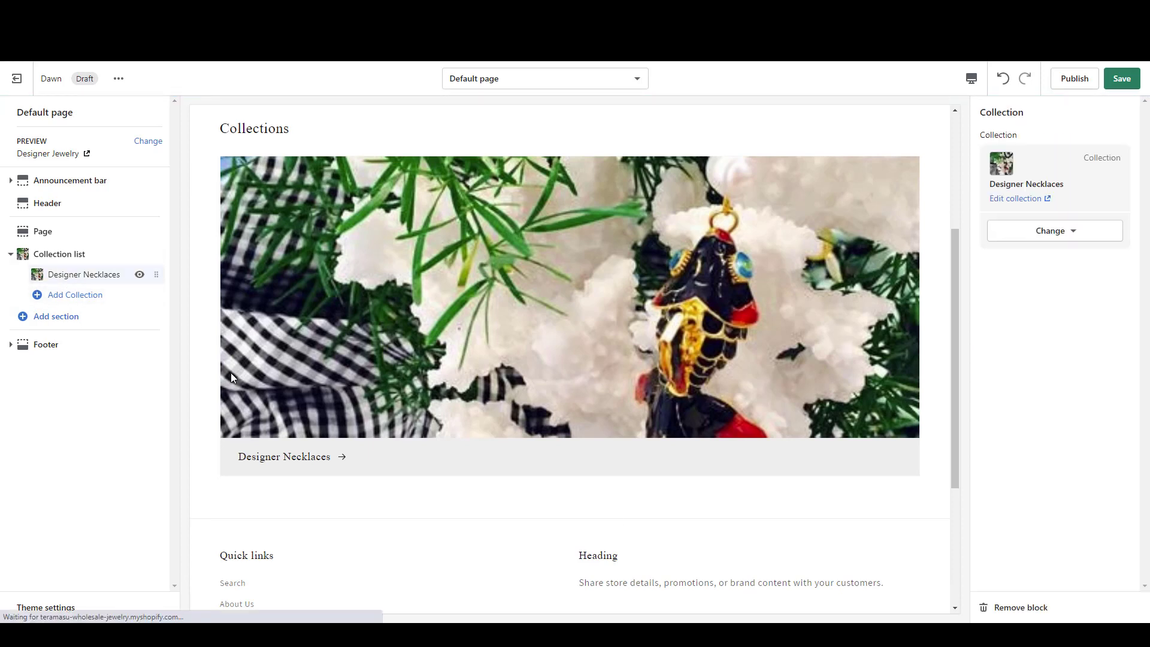
click(1045, 608)
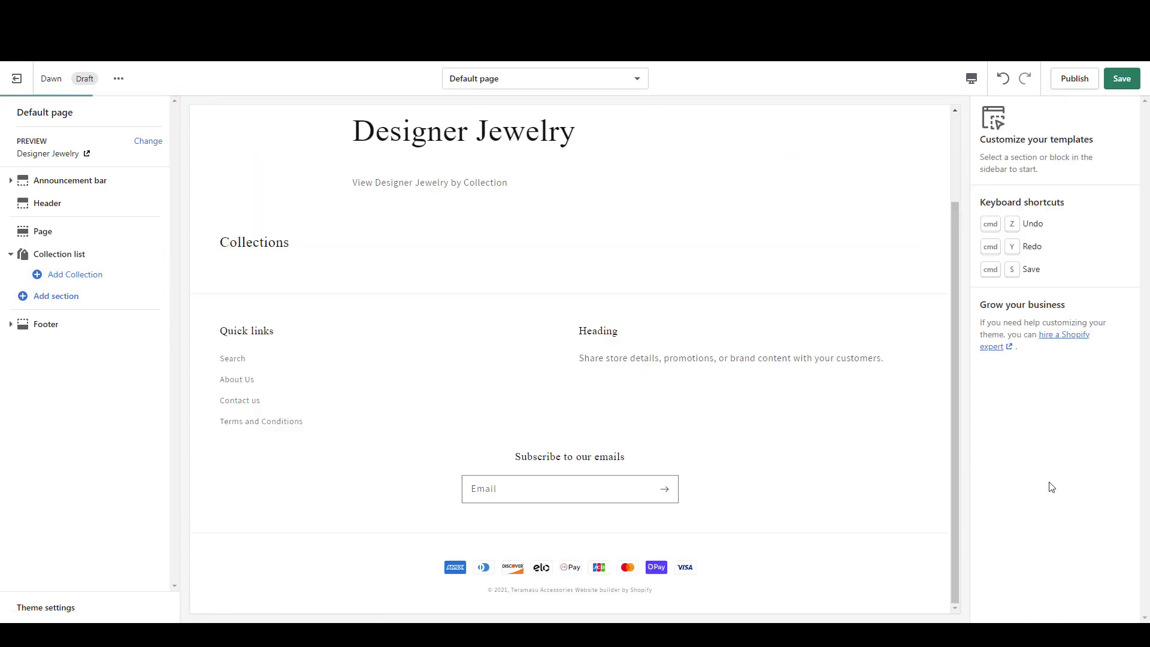
Step: Save the card removals, then delete the entire Collection list section
click(1129, 83)
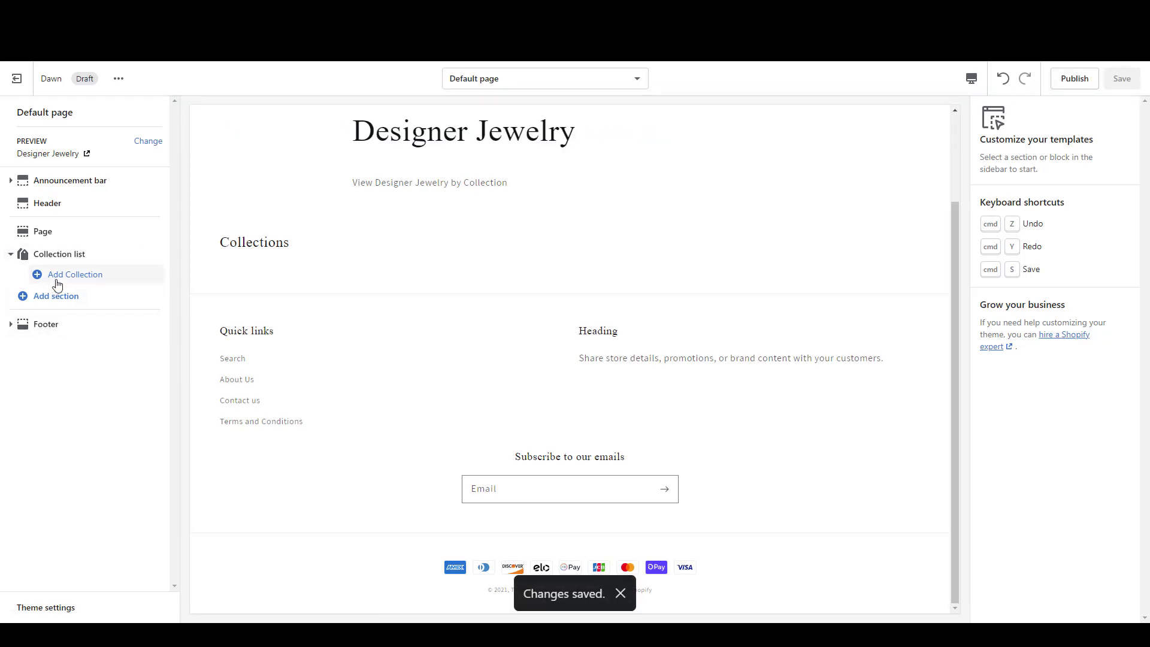
click(84, 254)
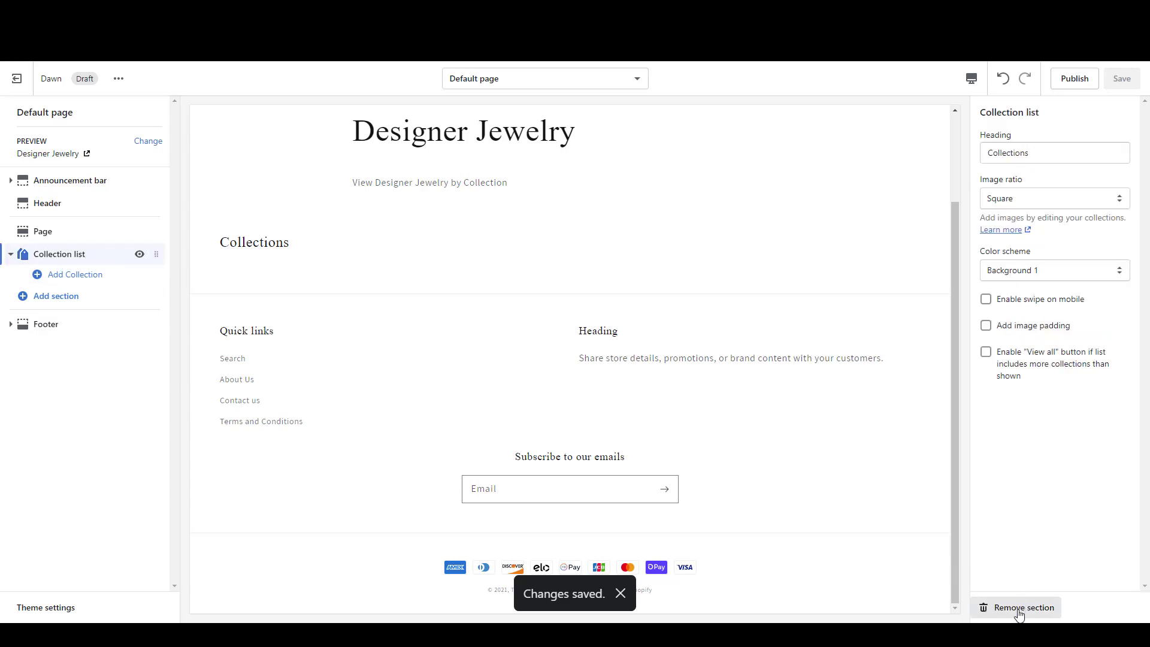
click(1021, 608)
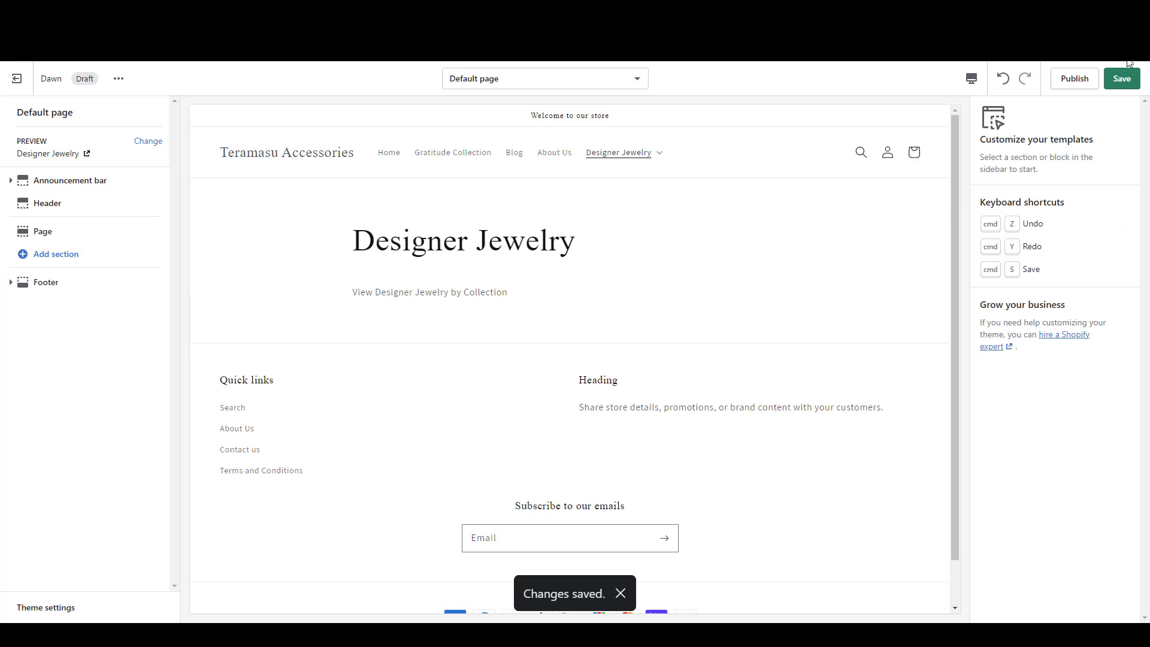
Step: Save the Designer Jewelry page without its Collection list section
click(1121, 79)
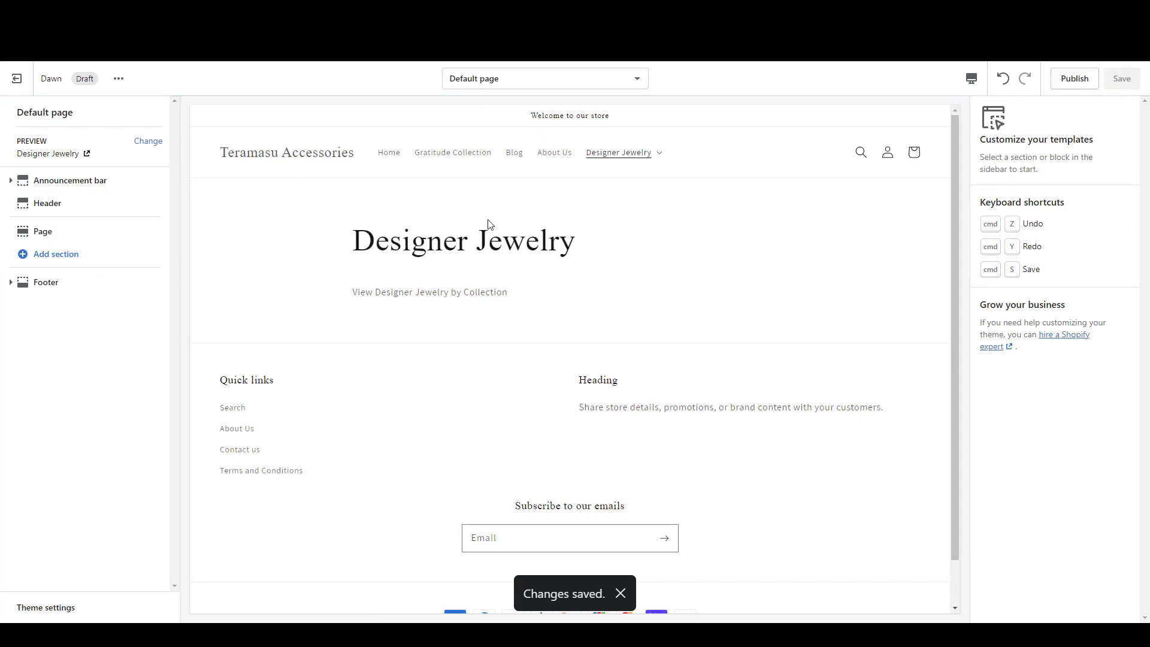
click(605, 160)
Step: Test the Designer Bracelets menu link, return to Designer Jewelry, and list addable sections
click(610, 193)
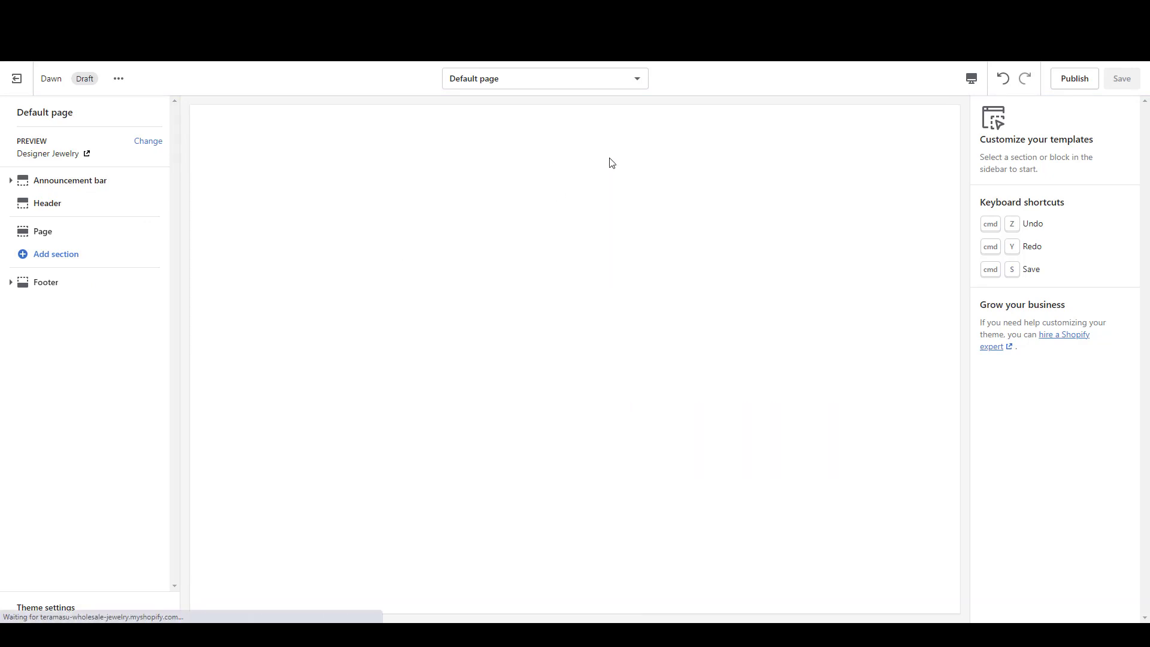
click(609, 160)
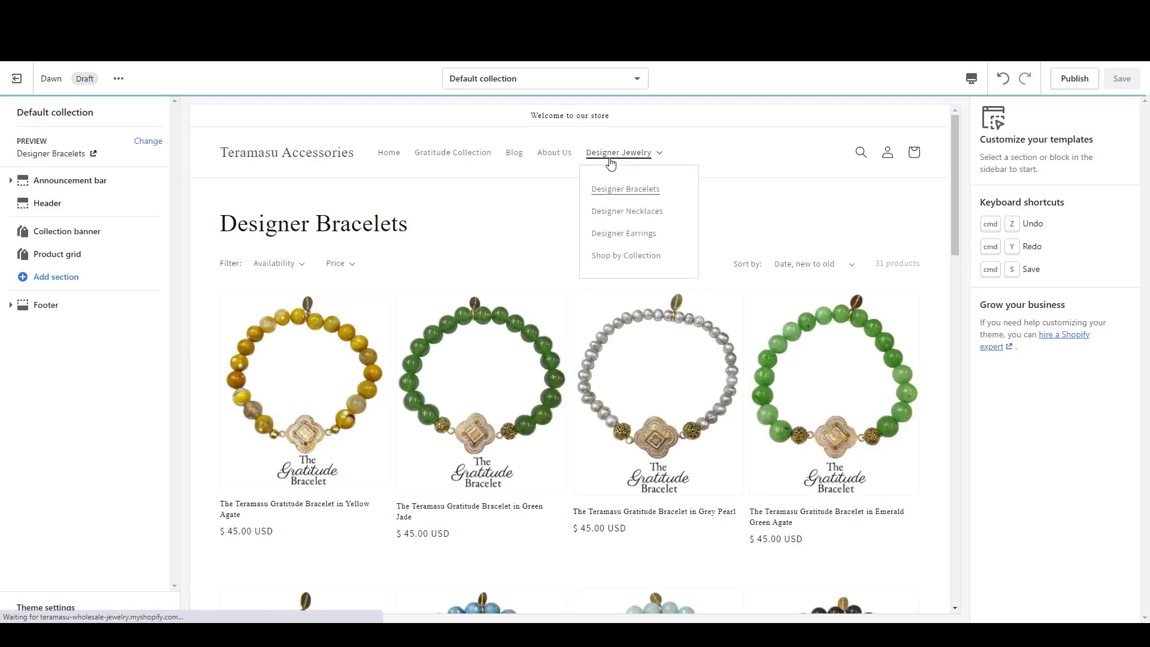
click(620, 258)
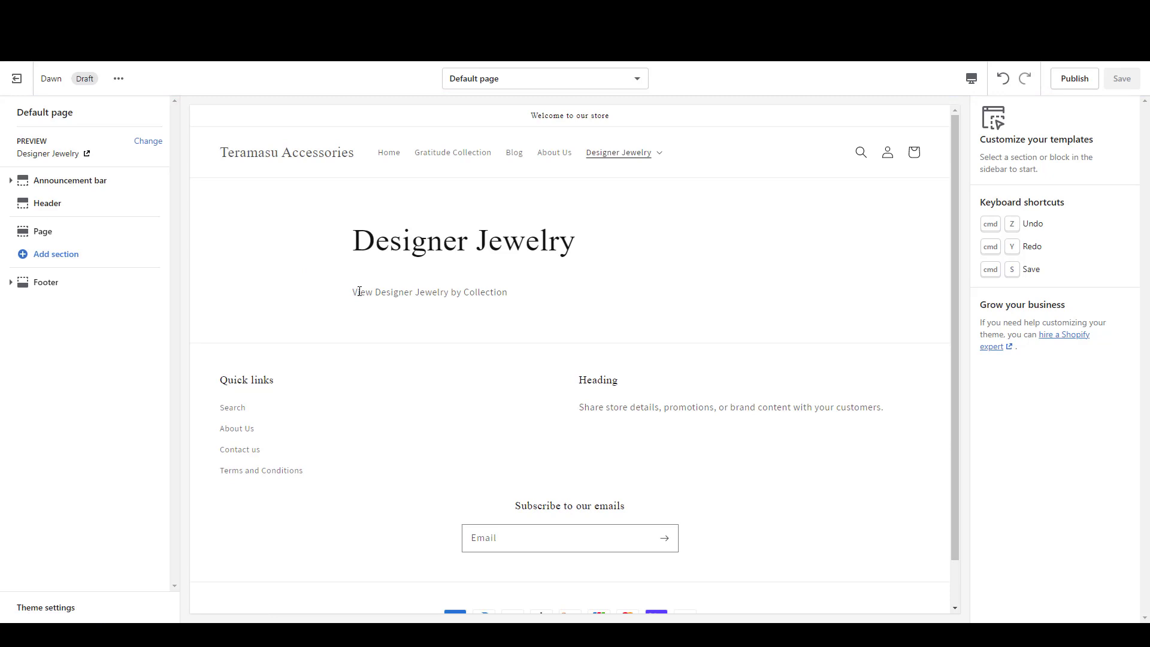
drag(353, 291, 523, 301)
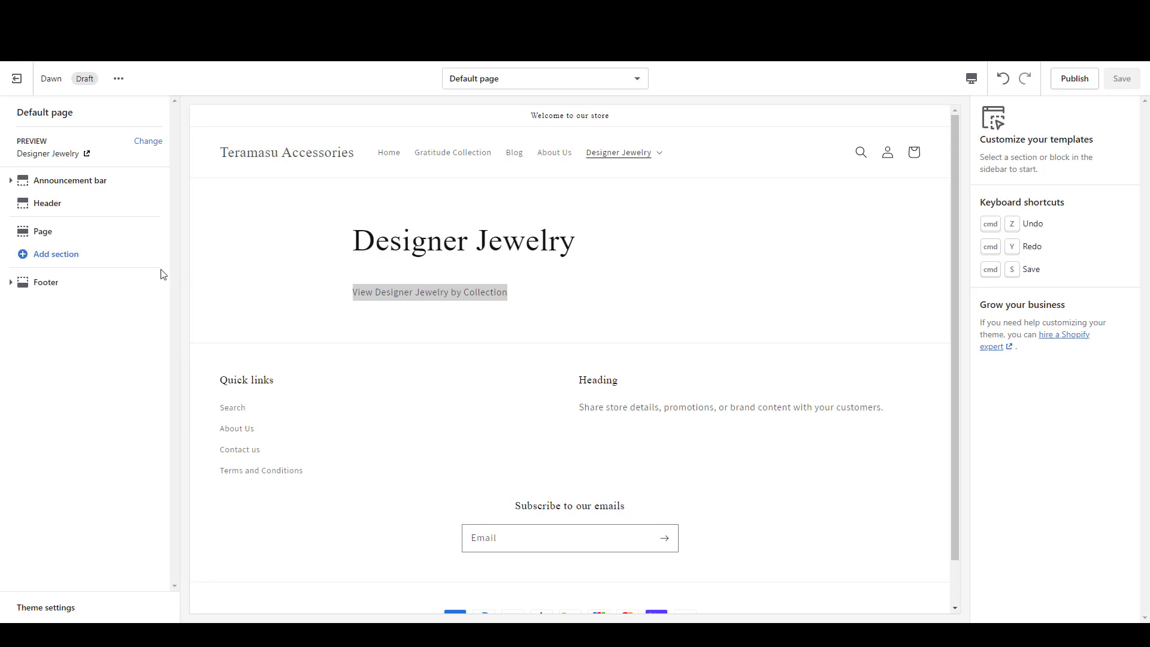
click(73, 255)
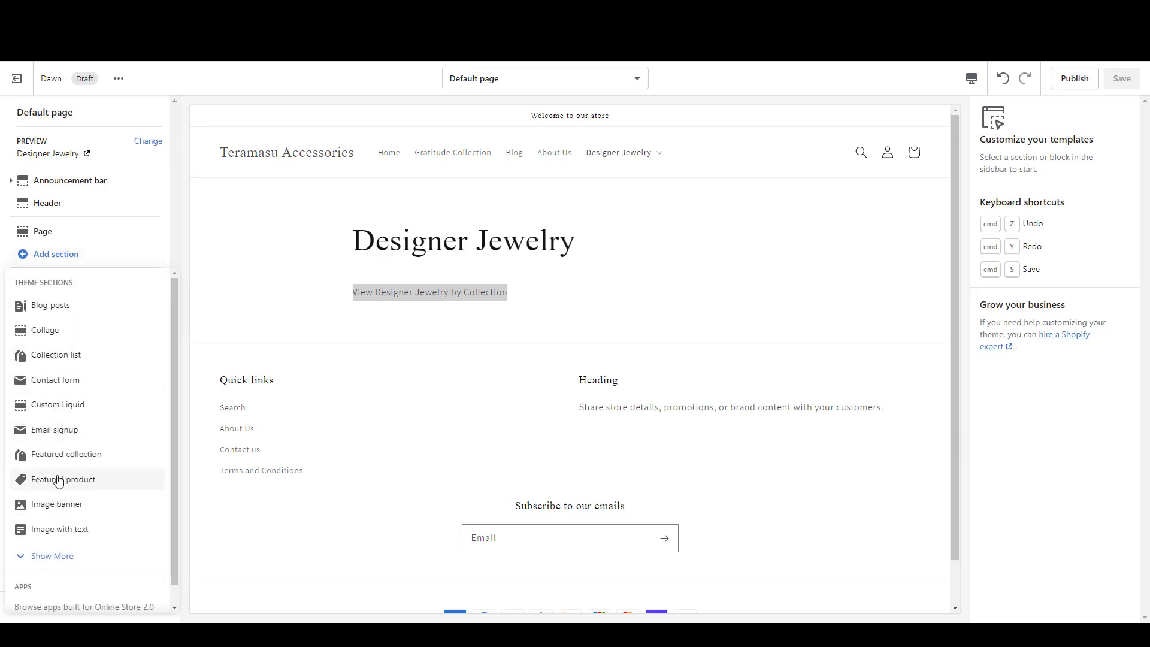
Step: Add a Collection list section and select its first collection block
click(54, 357)
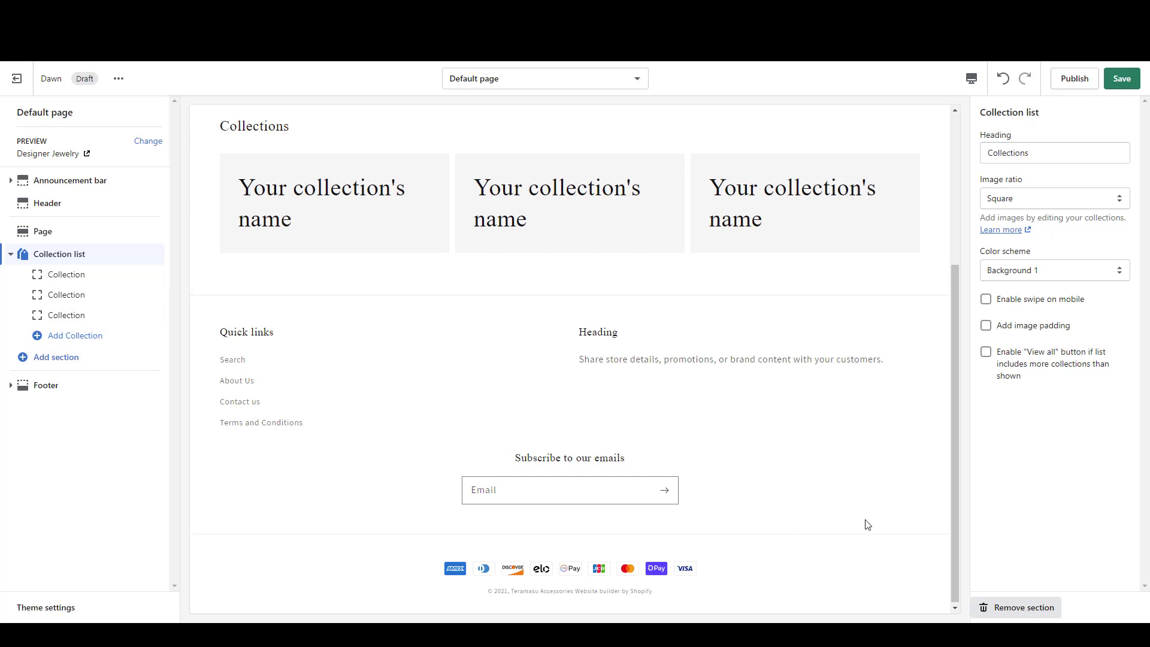
click(59, 277)
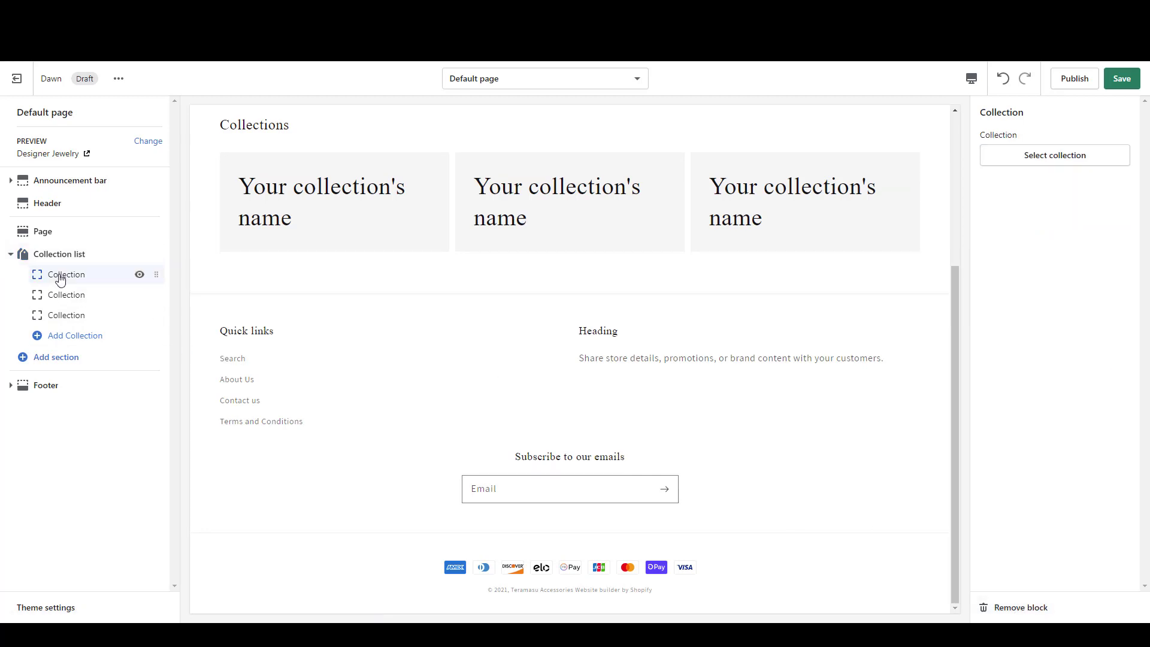
Step: Assign Designer Bracelets, Designer Earrings and Designer Necklaces to the first, second and third cards
click(1058, 169)
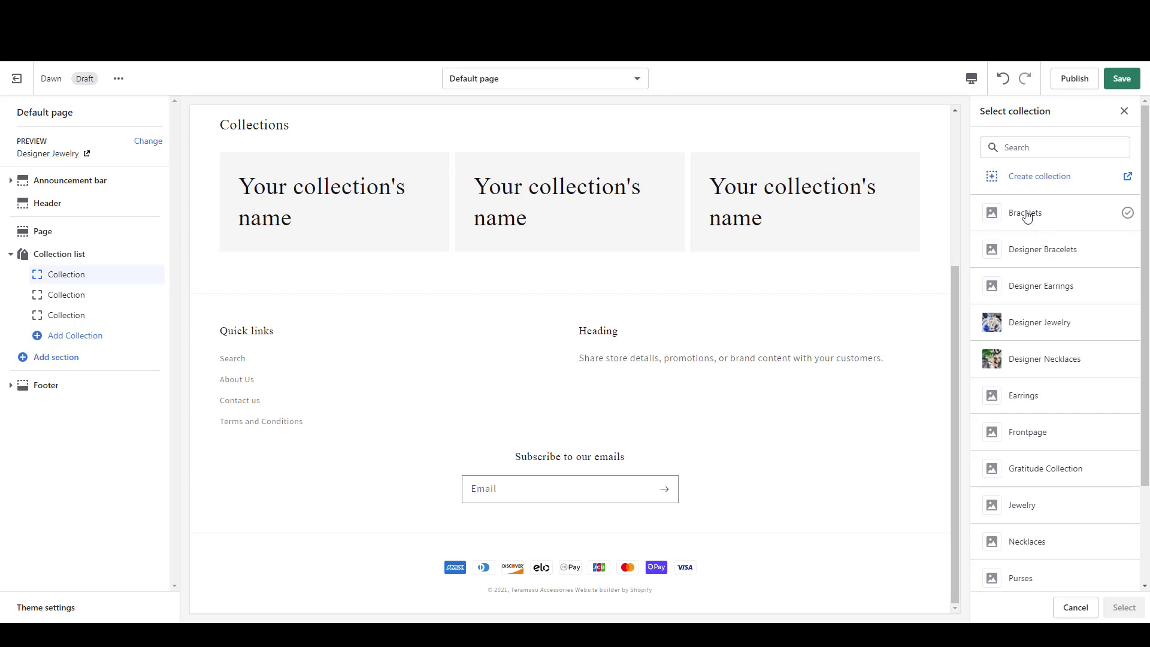
click(1026, 254)
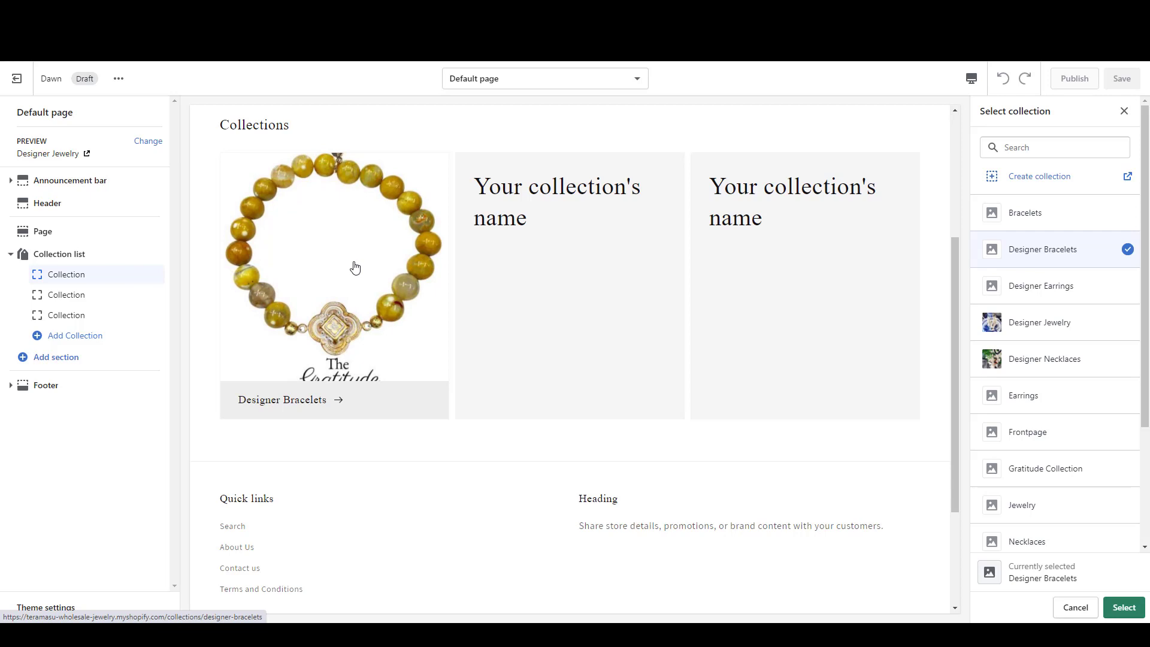
click(1122, 608)
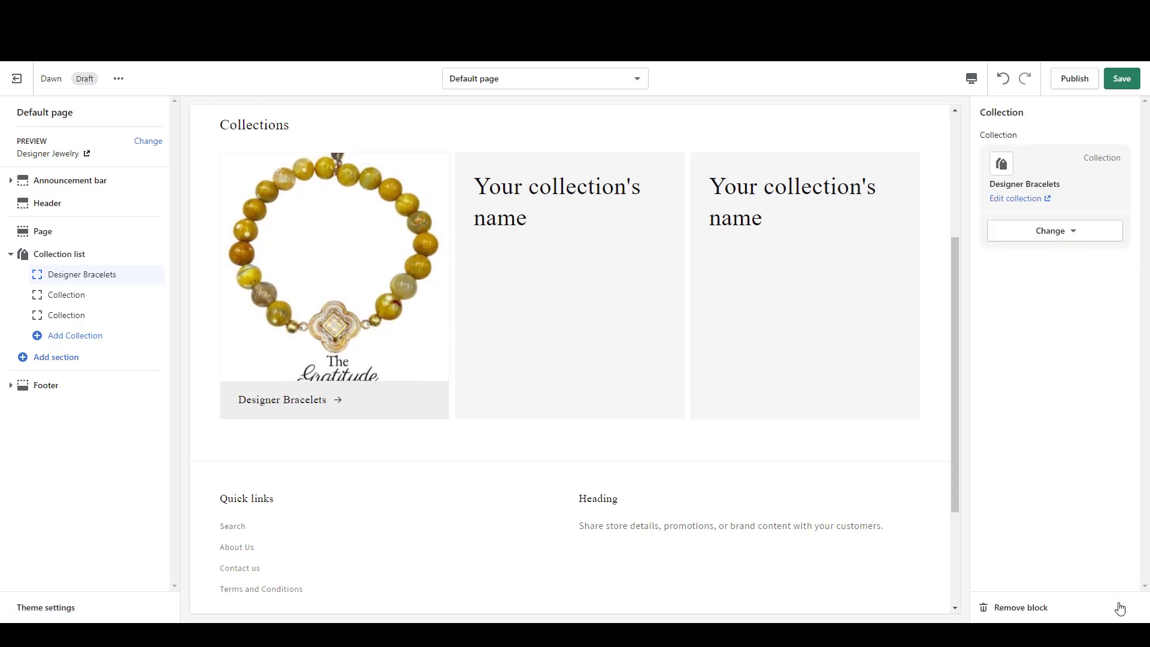
click(76, 298)
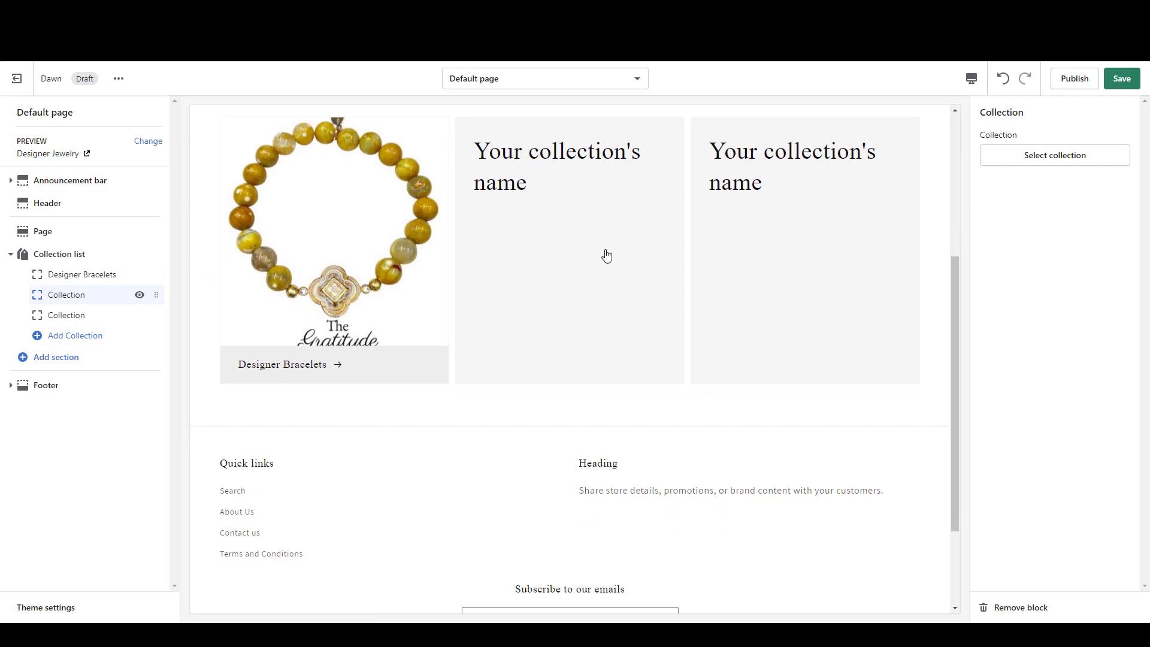
click(1069, 157)
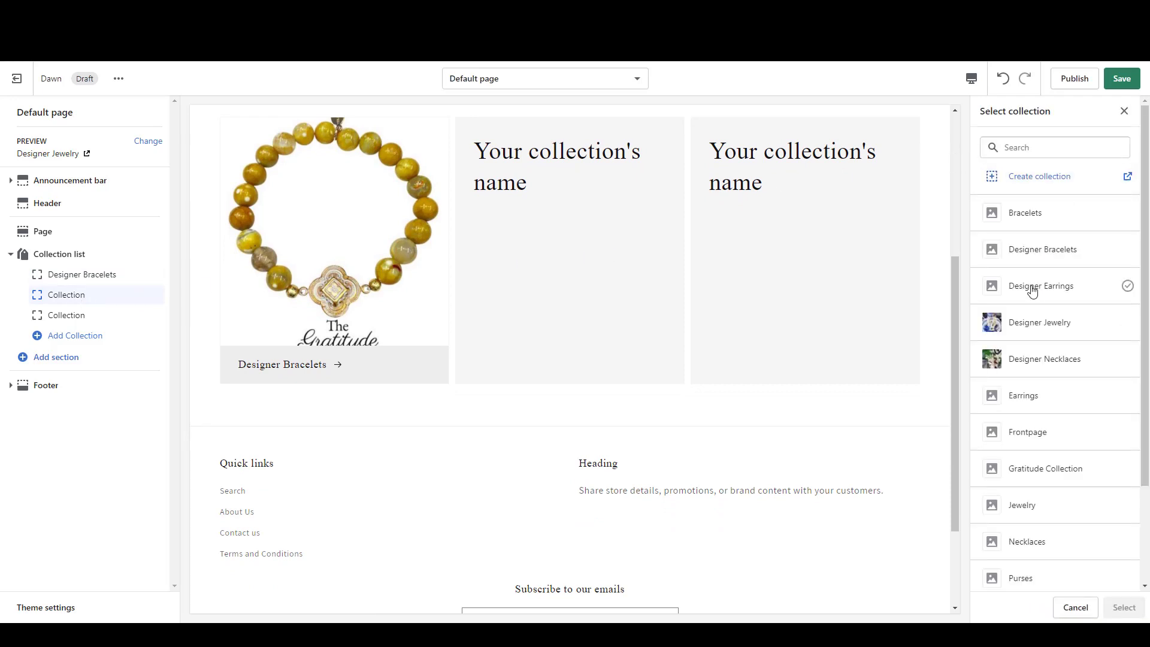
click(1032, 290)
click(1126, 607)
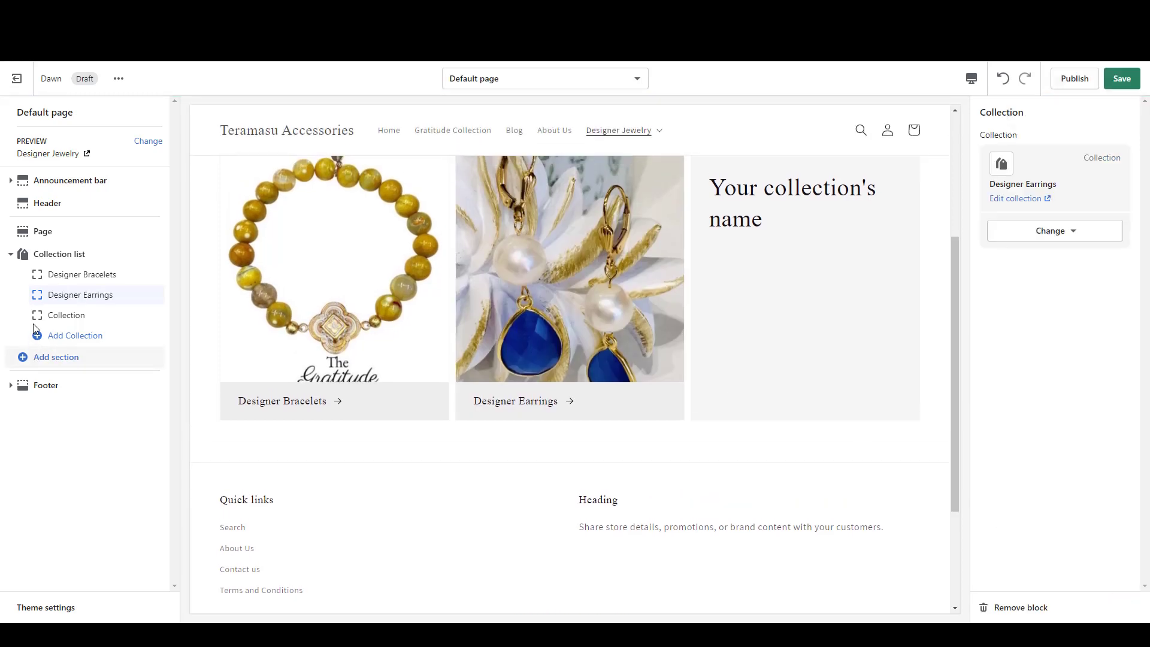
click(63, 317)
click(1034, 157)
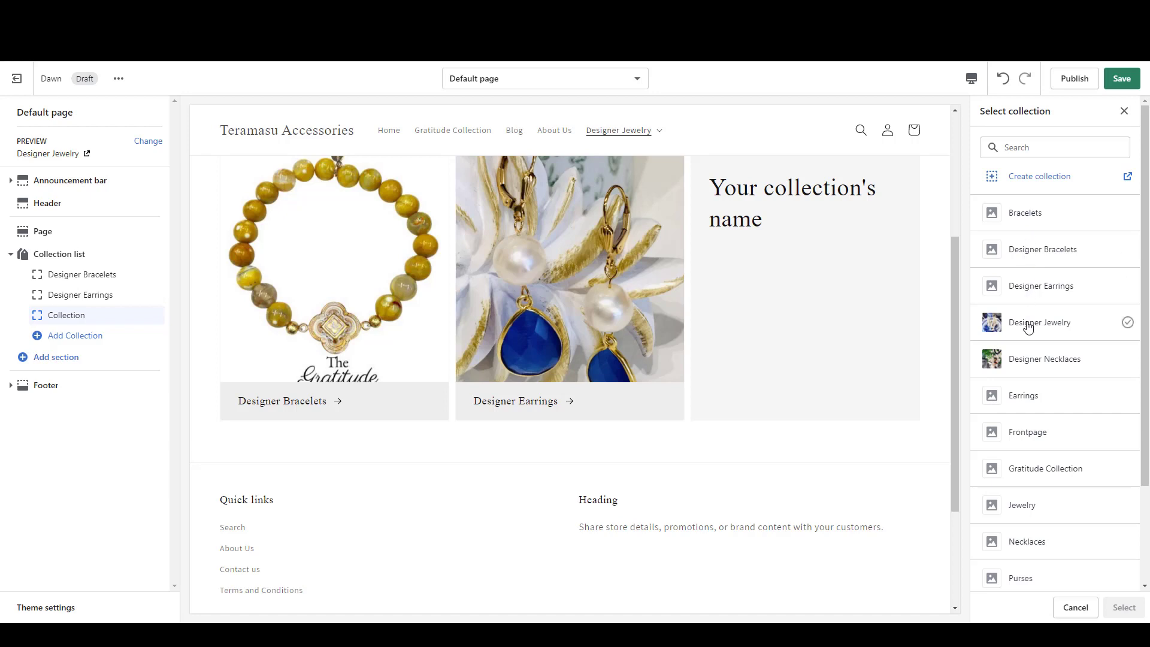
click(1026, 361)
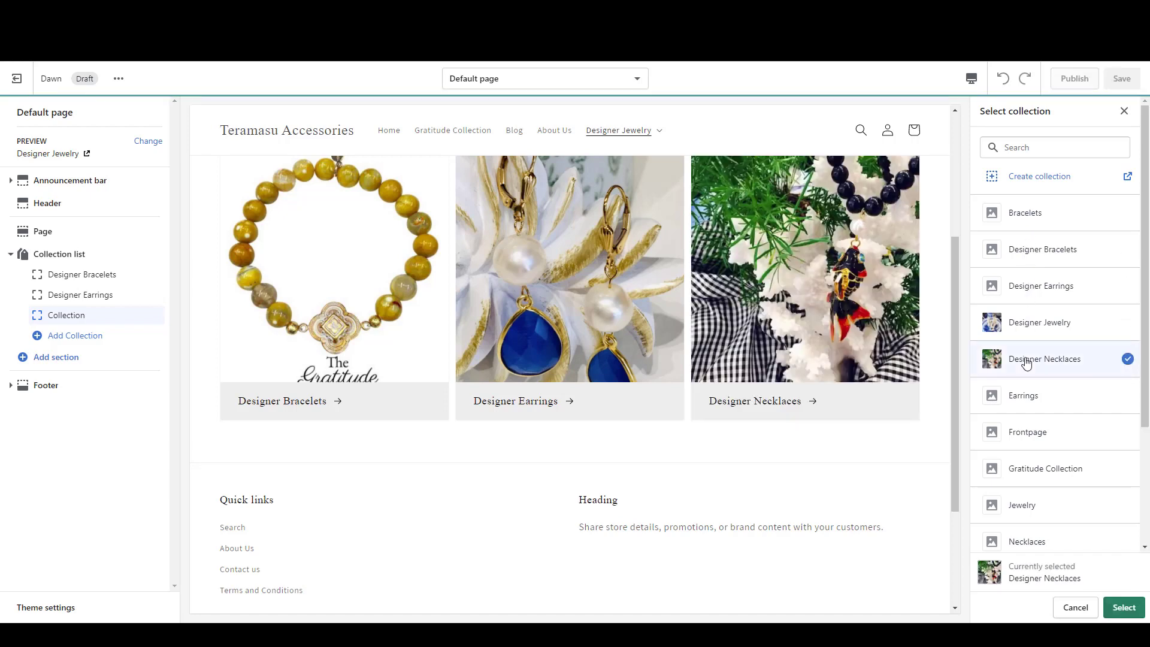
click(1120, 615)
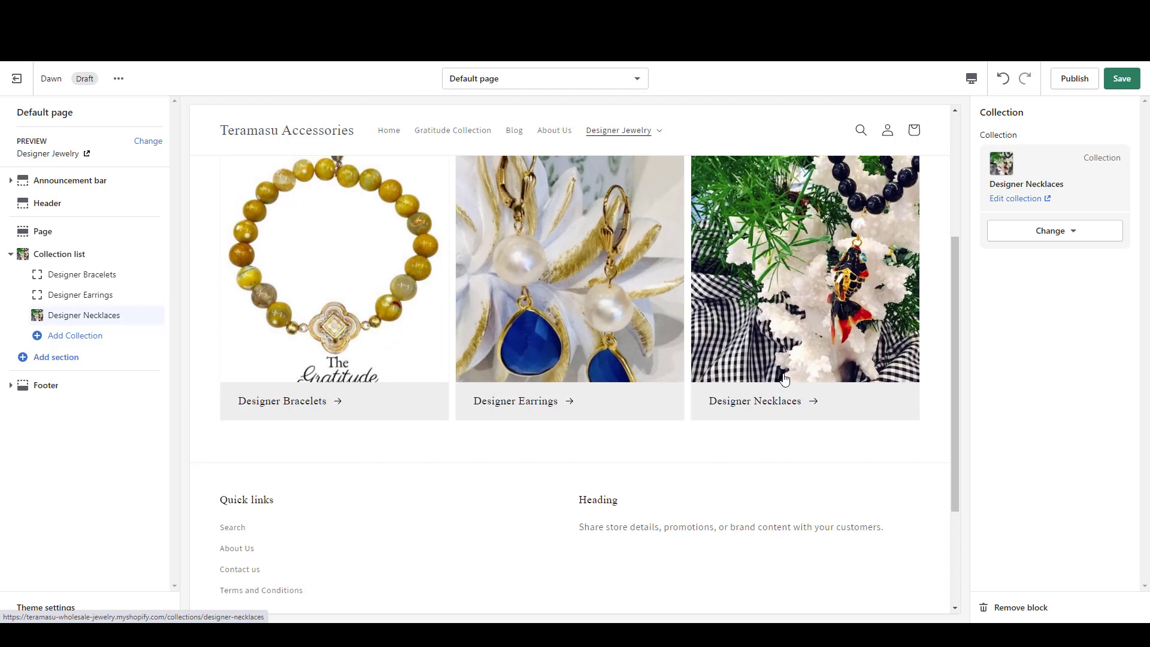
click(83, 337)
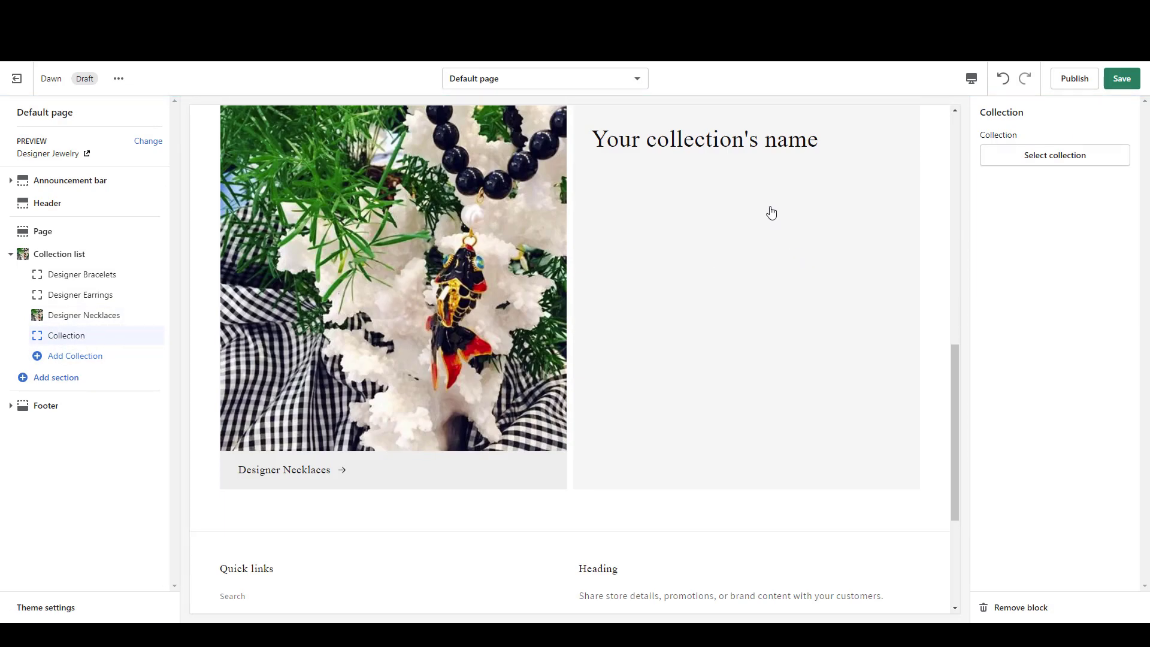
click(1029, 159)
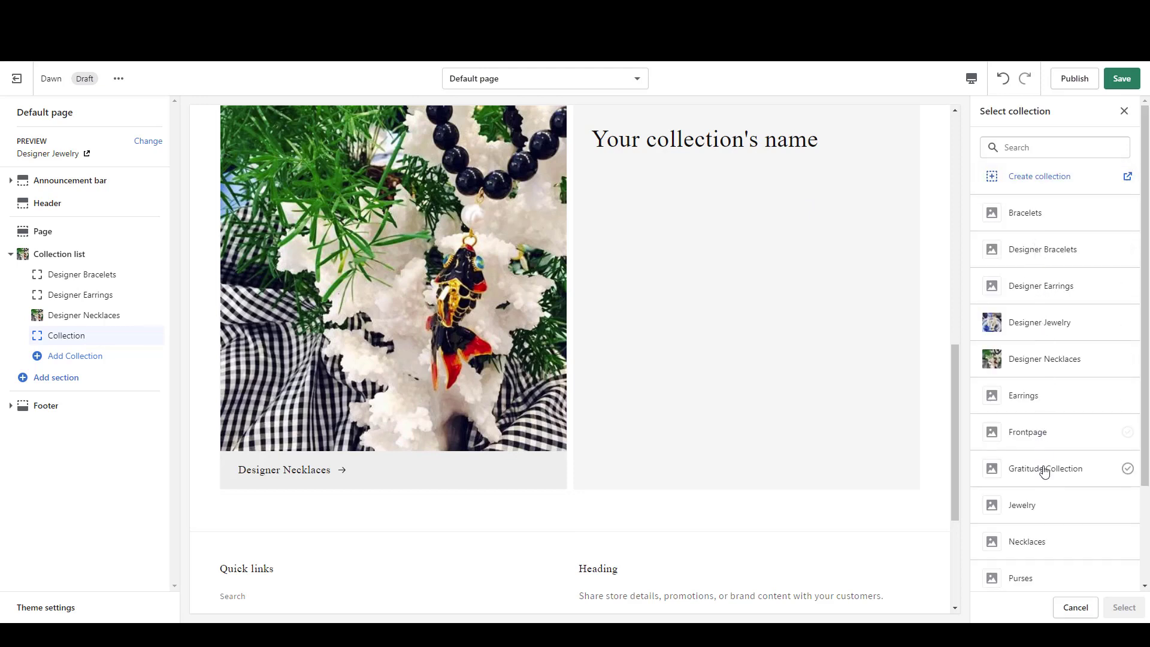
click(1027, 323)
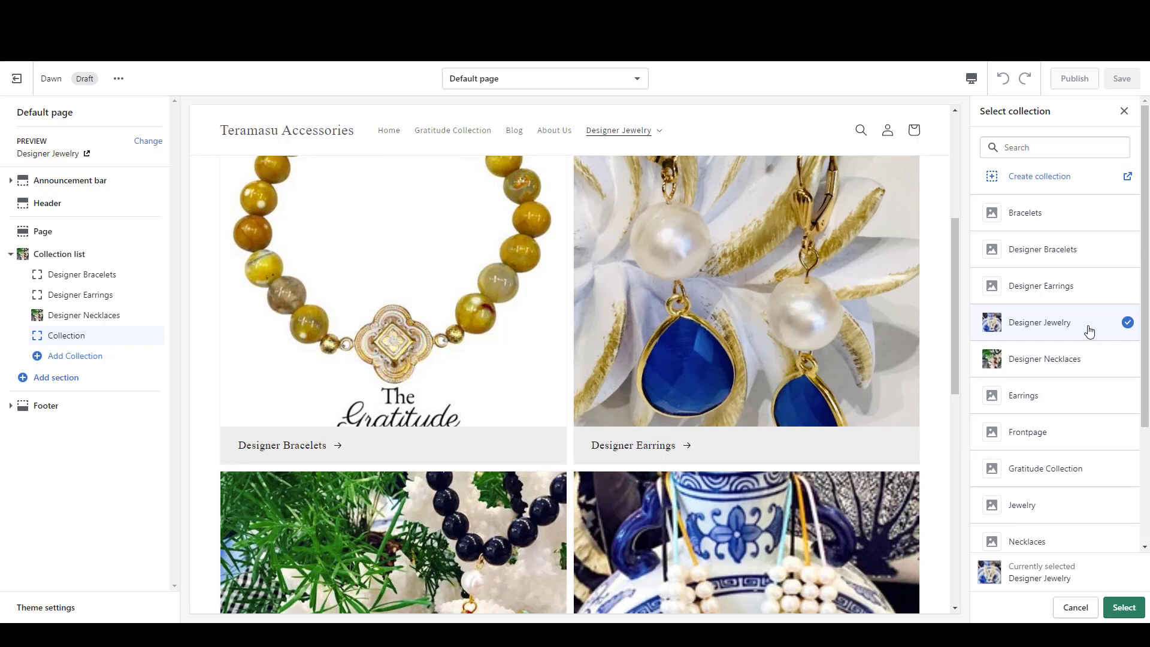
click(1077, 608)
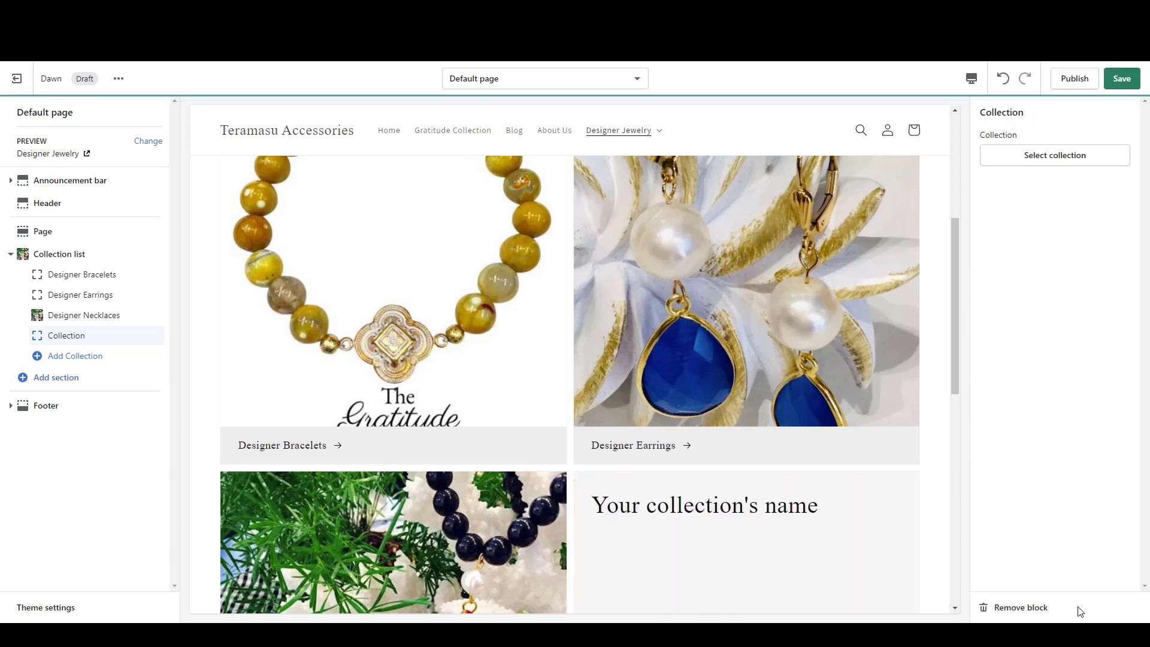
scroll(961, 472, down, 7)
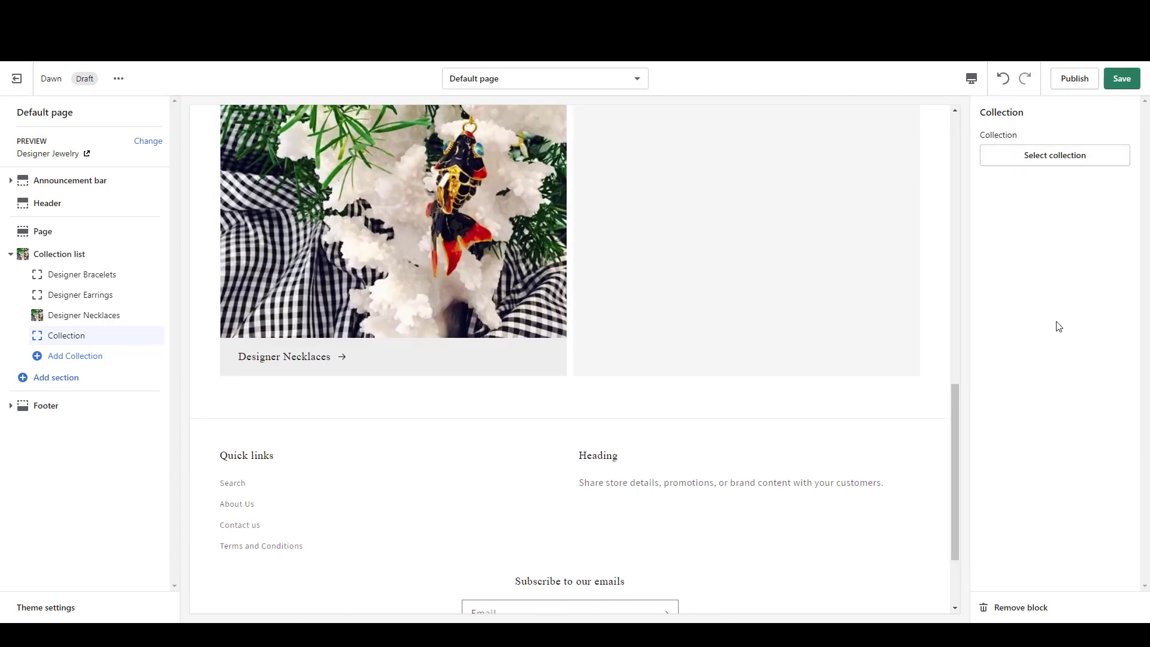
click(1019, 607)
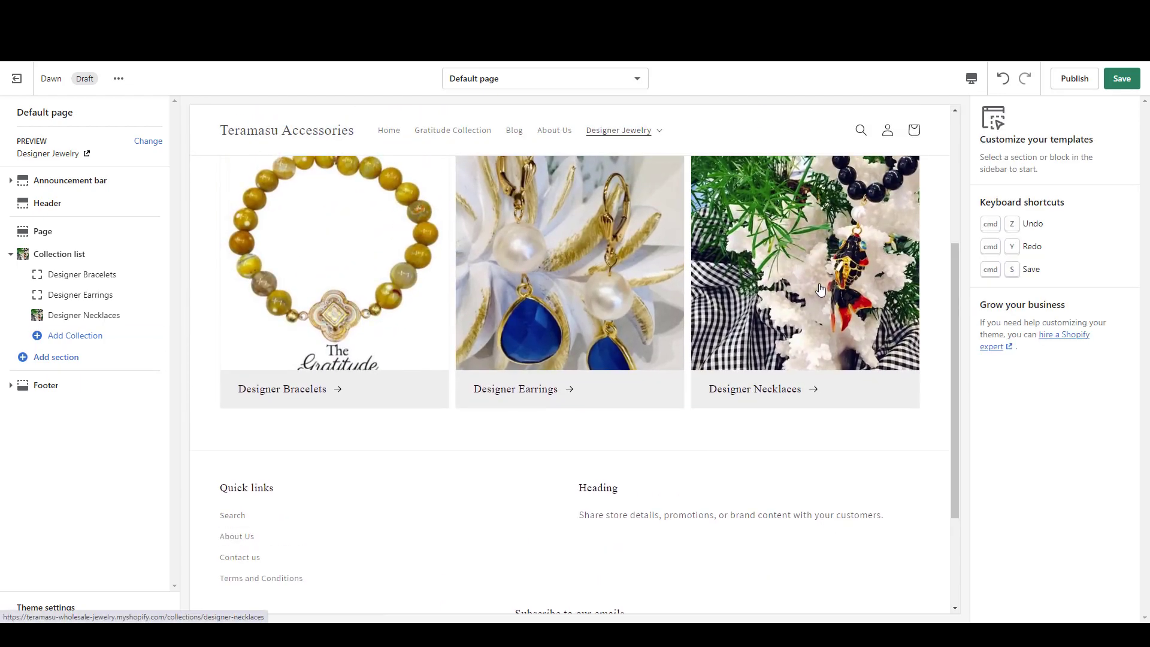
Step: Save the Designer Jewelry page and preview it at full-screen width
key(ctrl+s)
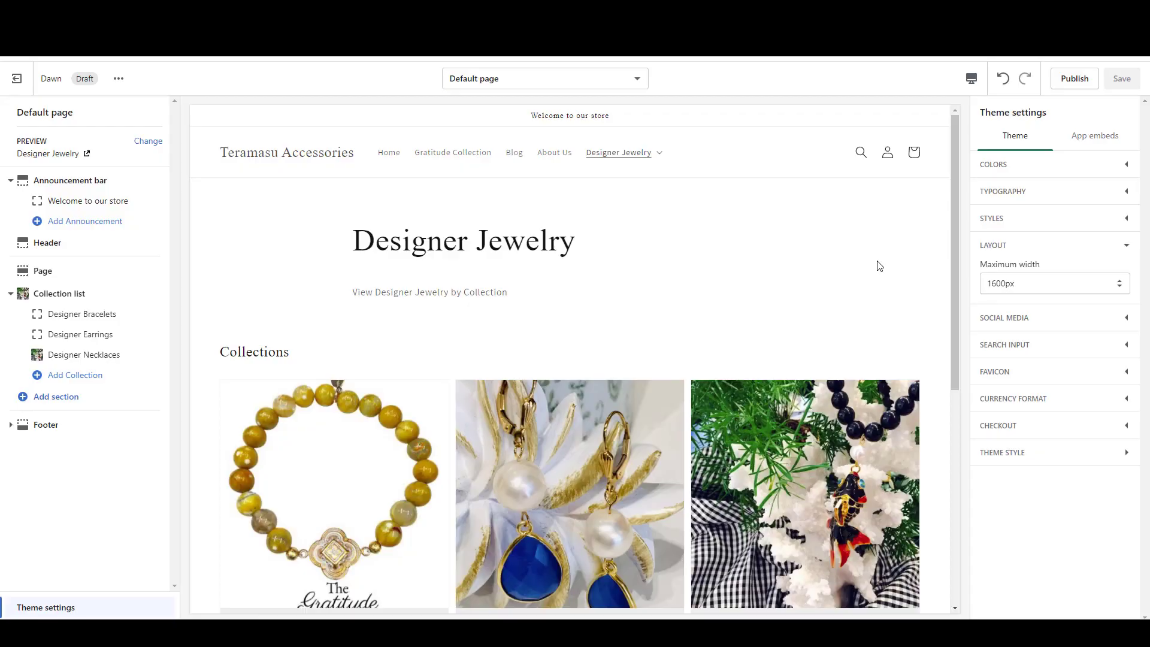
click(972, 84)
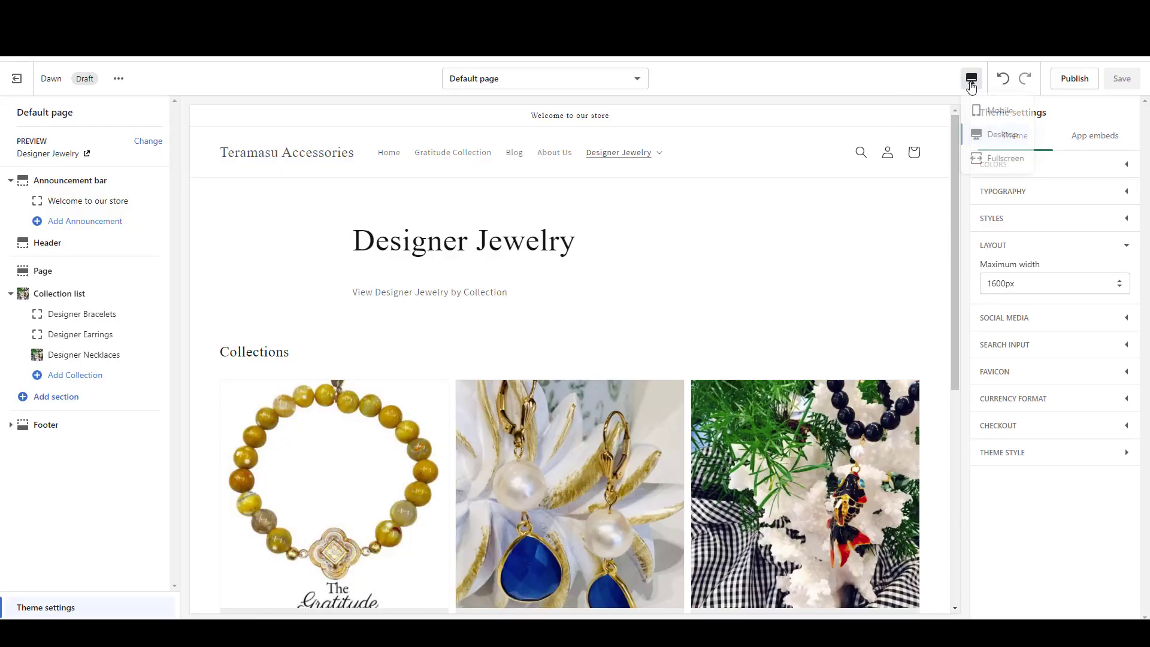
click(997, 159)
scroll(732, 239, down, 5)
scroll(732, 240, up, 5)
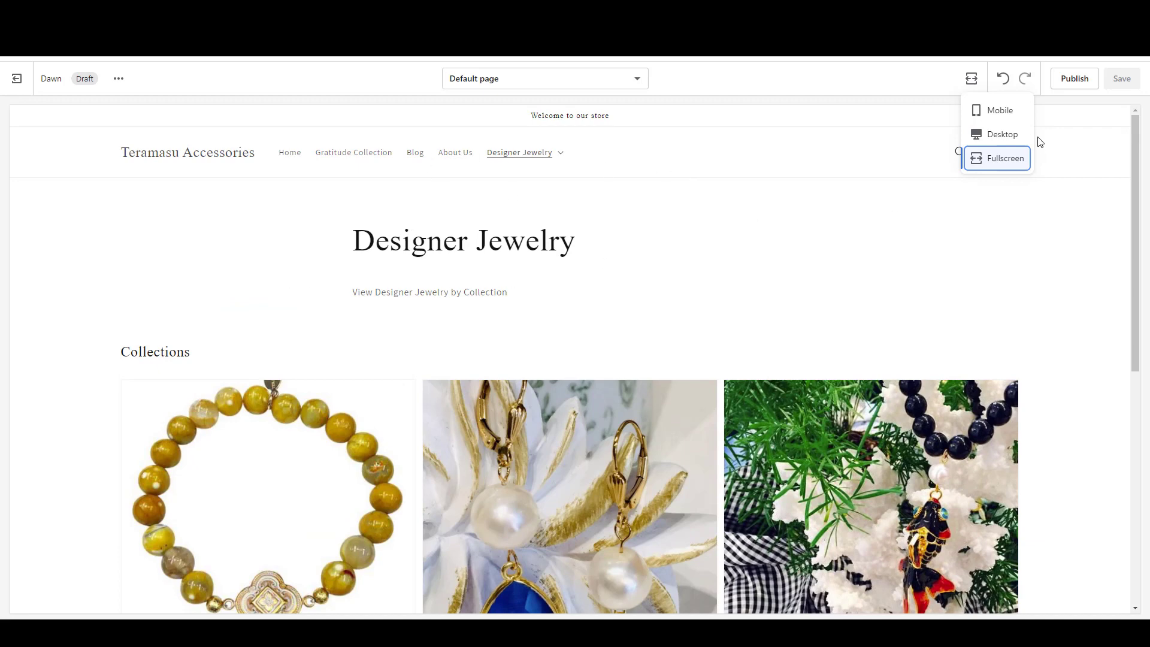
Step: Check the page in the mobile preview and open the Designer Bracelets card
click(1000, 111)
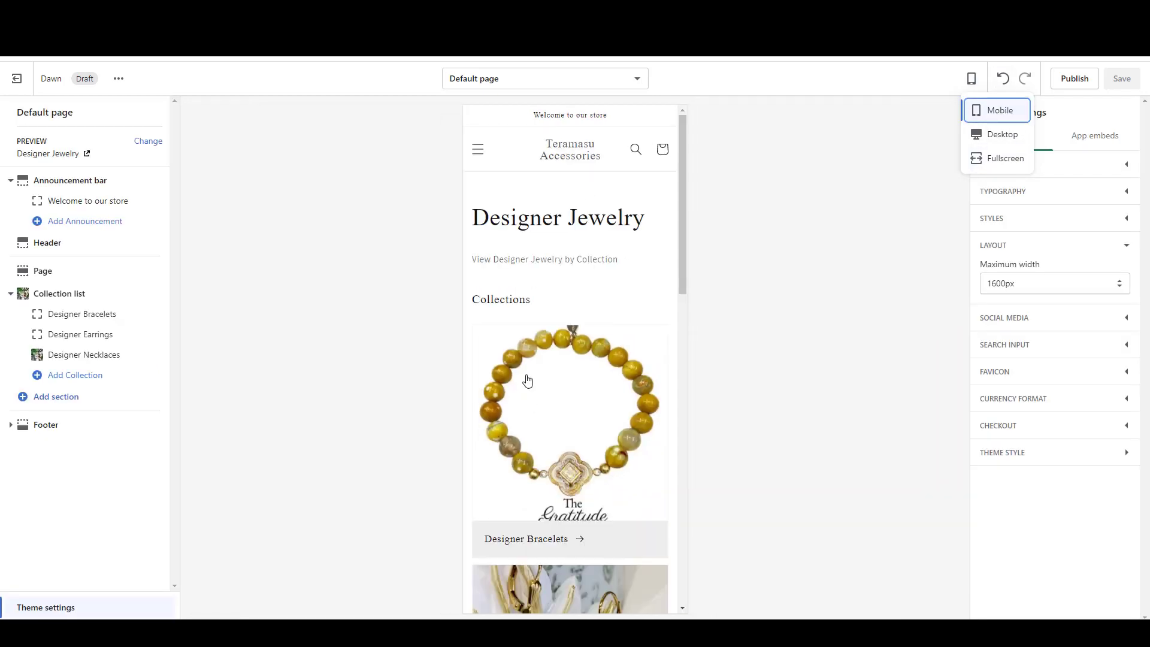
scroll(530, 402, down, 10)
scroll(520, 350, up, 6)
scroll(520, 350, up, 7)
scroll(524, 359, down, 3)
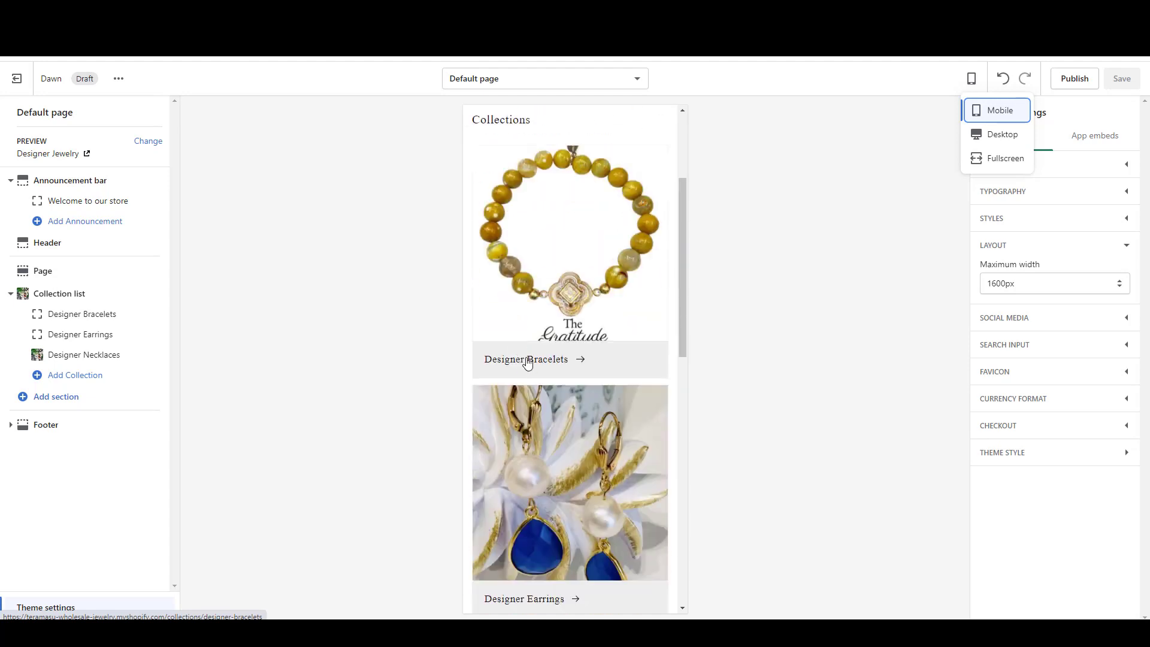
click(527, 360)
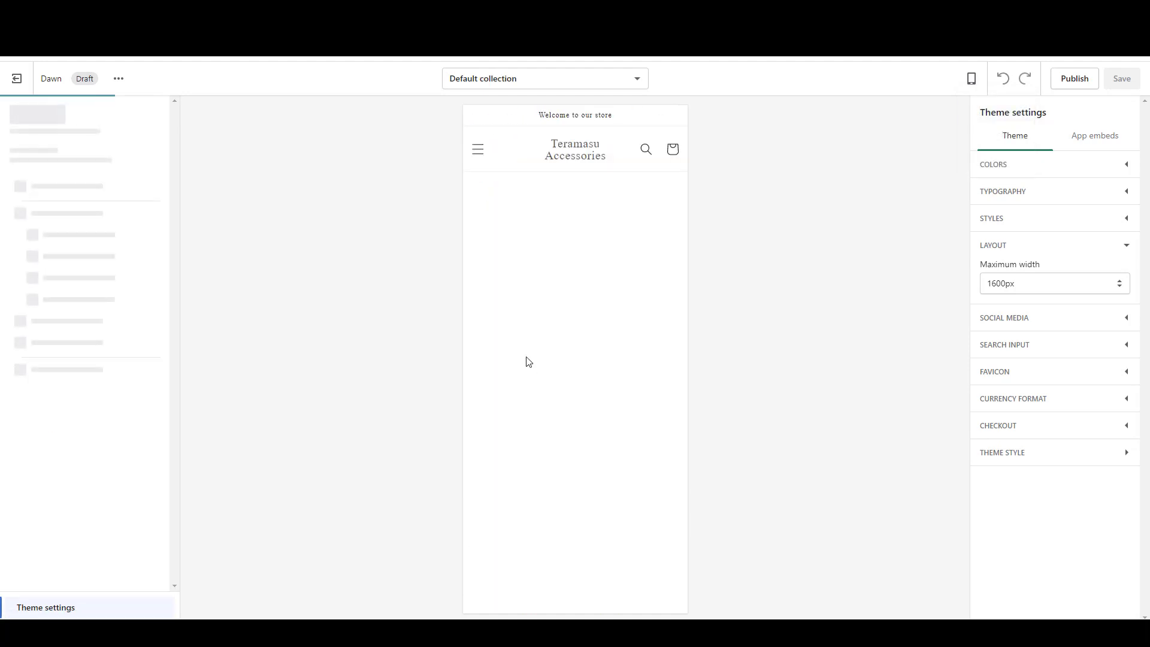
Step: Switch the Designer Bracelets collection preview from mobile to the Desktop layout
scroll(527, 361, down, 5)
scroll(527, 362, down, 5)
scroll(527, 362, up, 8)
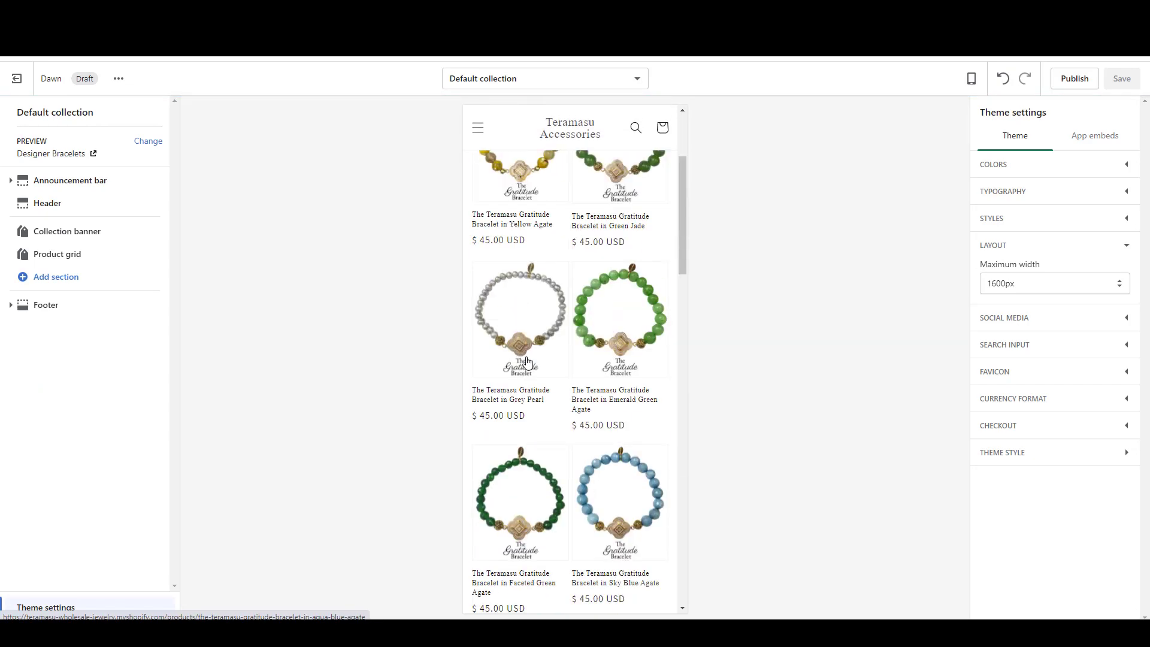
scroll(527, 362, up, 3)
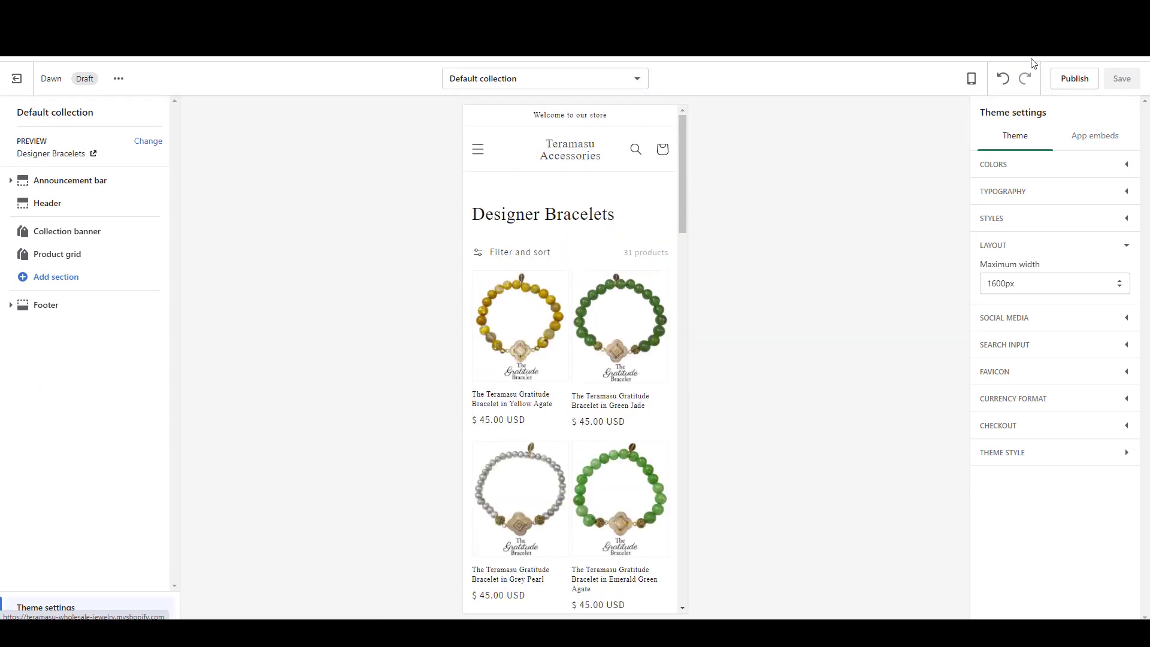
click(971, 80)
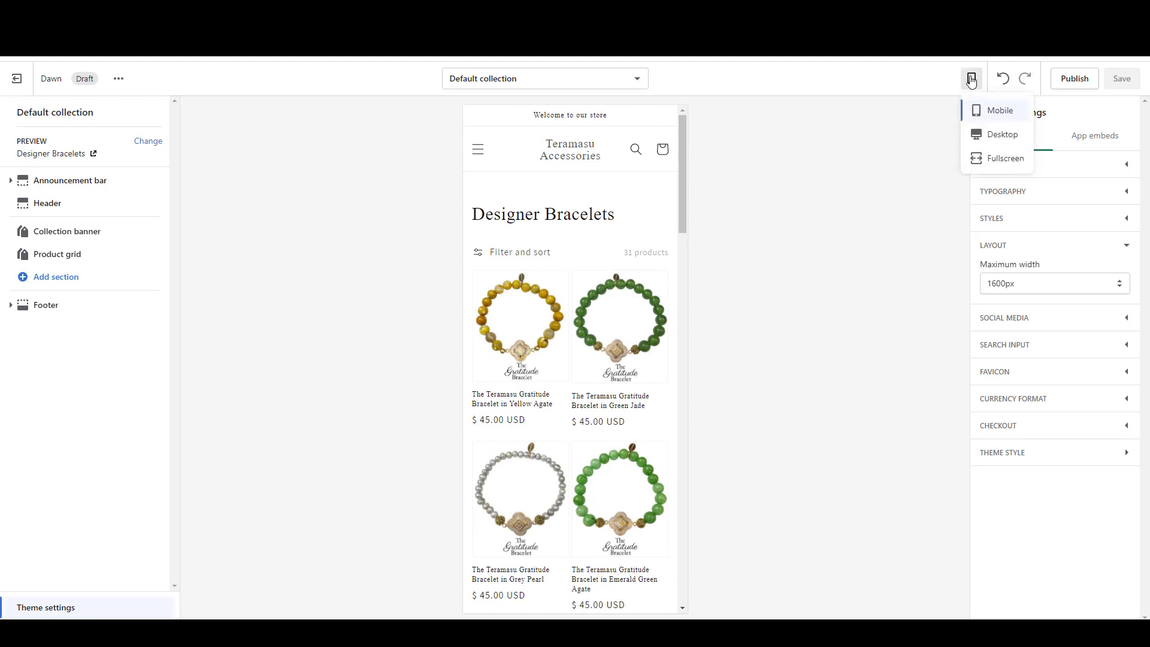
click(999, 138)
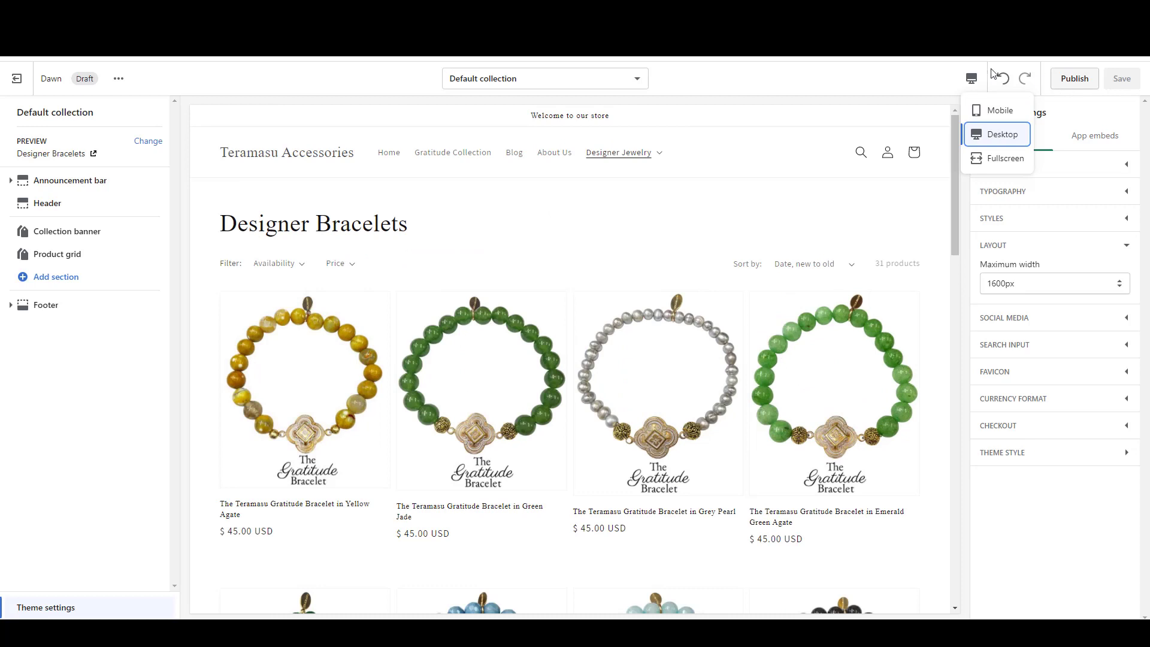
click(877, 78)
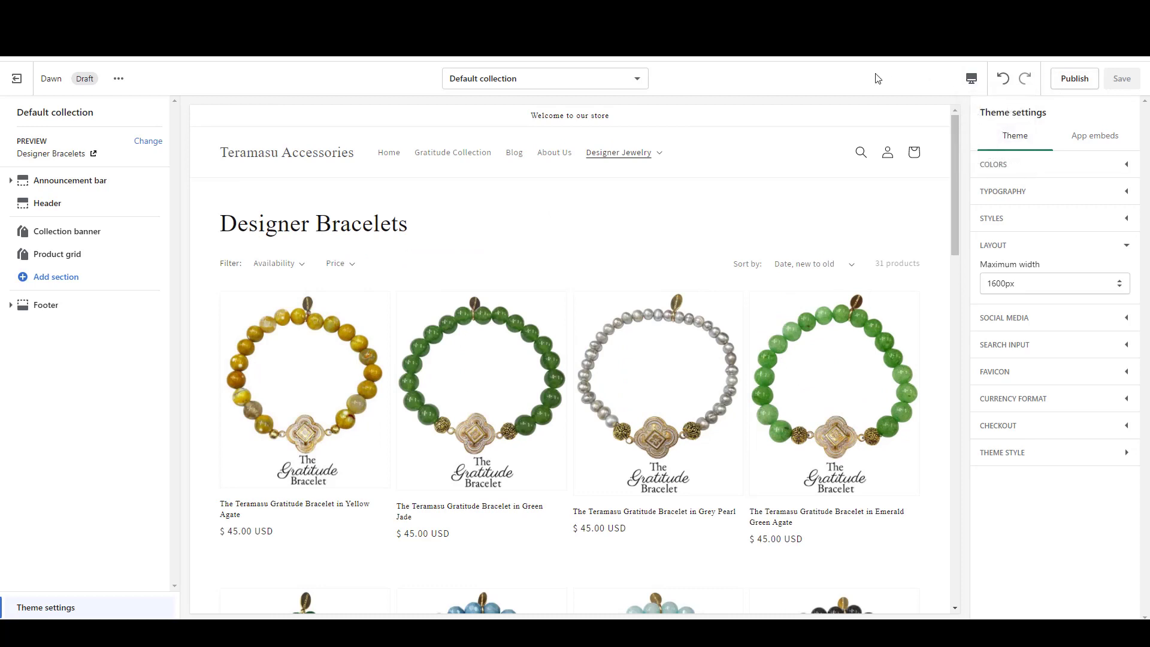